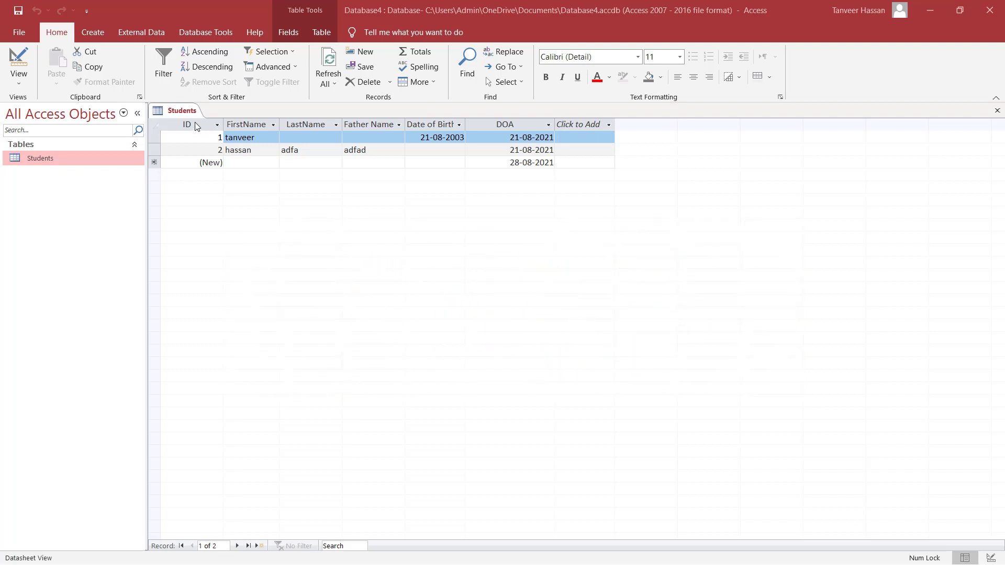
Examine the ID, FirstName and LastName columns of the Students table, and check the ID field's data type in Design view.
click(194, 121)
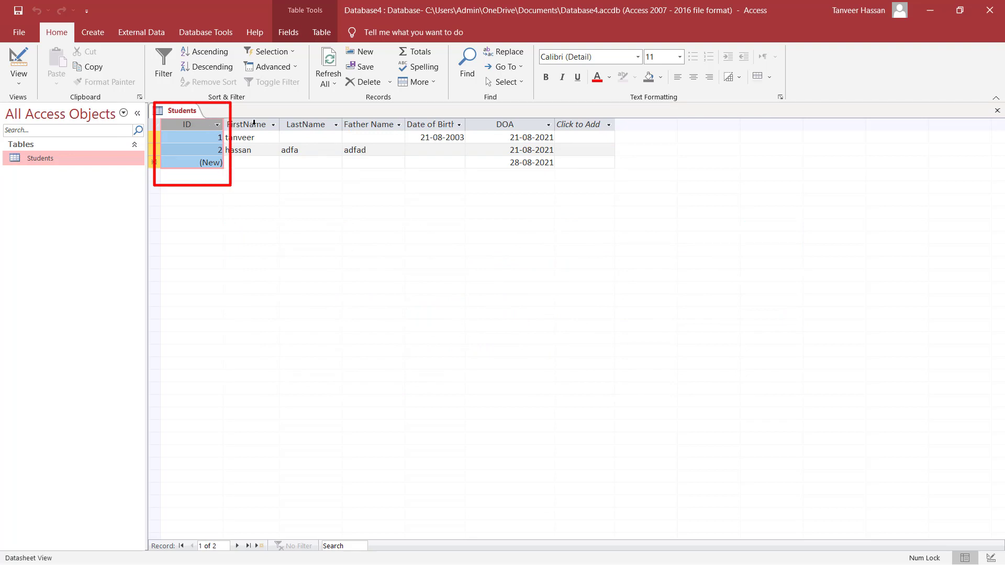
click(251, 123)
click(205, 124)
click(249, 124)
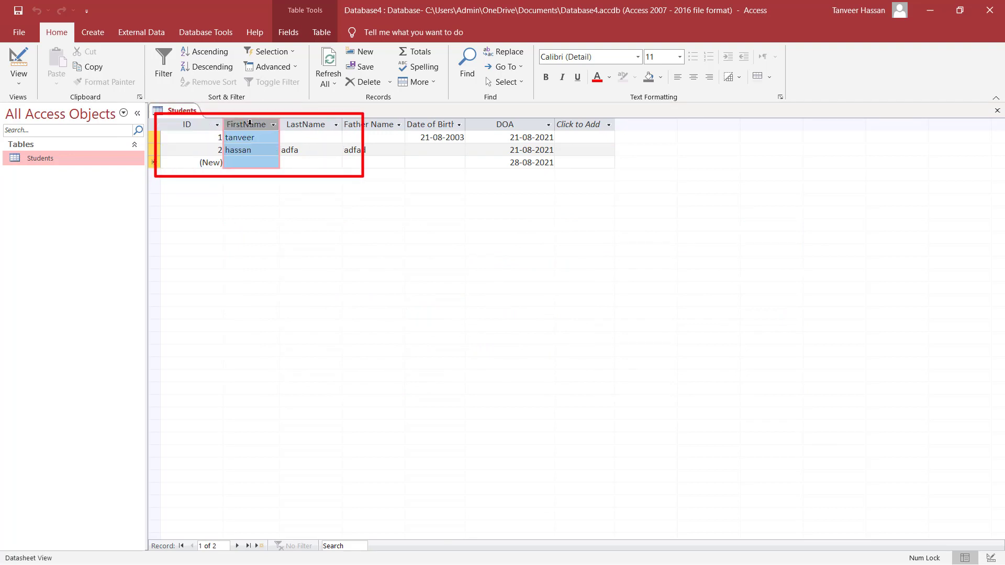
click(306, 122)
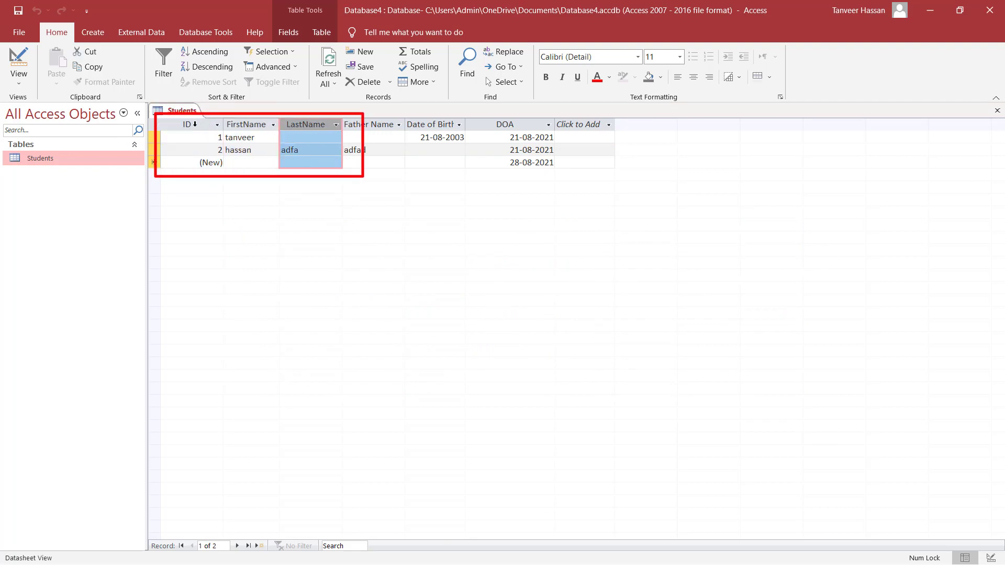
click(194, 124)
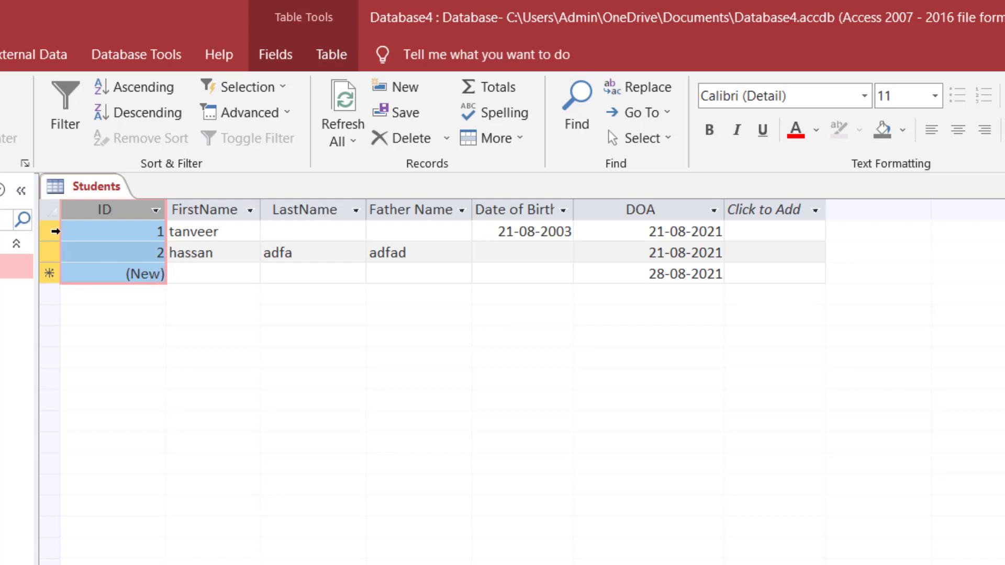
click(0, 99)
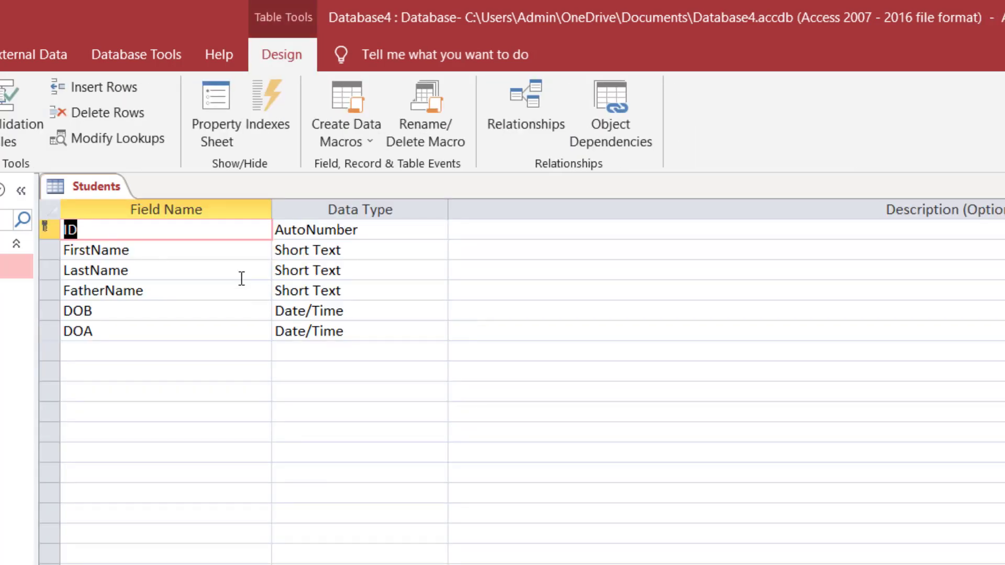
click(347, 230)
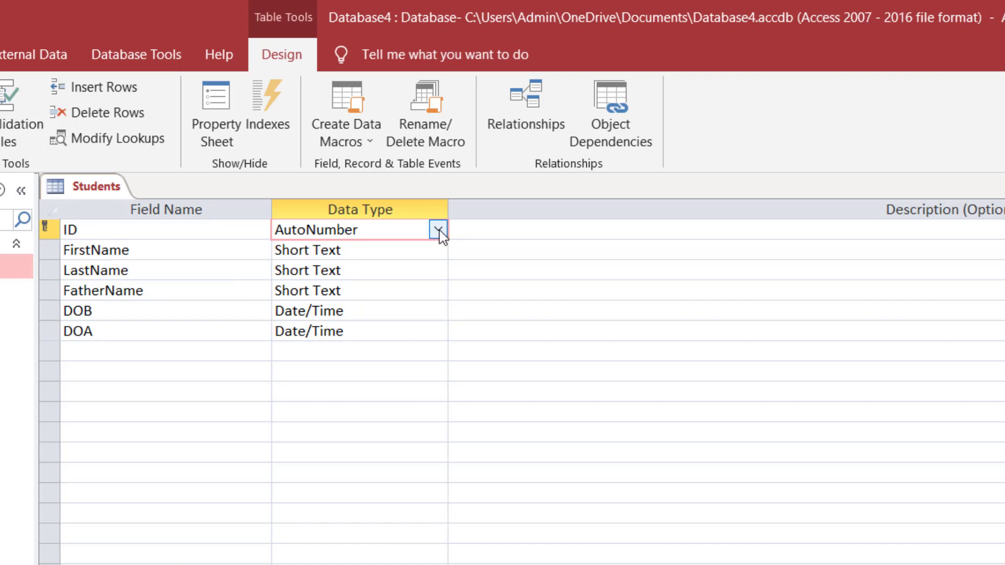
click(1, 96)
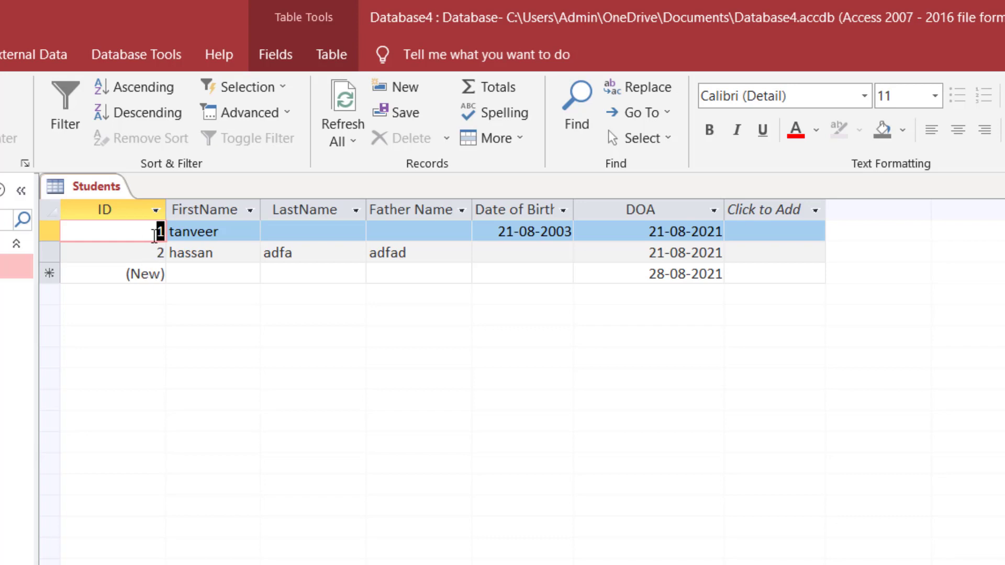
Open the Students table in Design view and remove the primary key from the ID field.
click(1, 99)
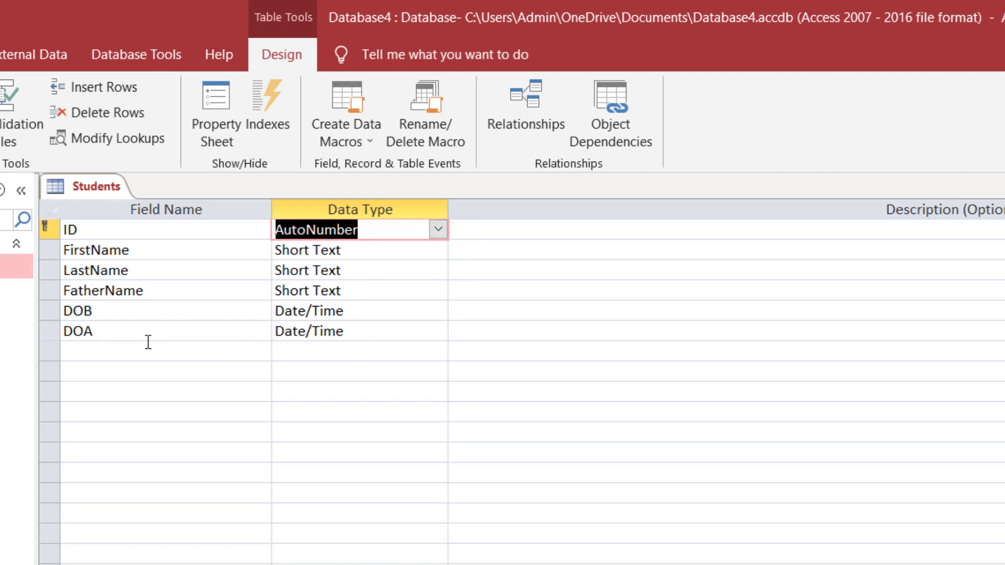
mouse_move(48, 228)
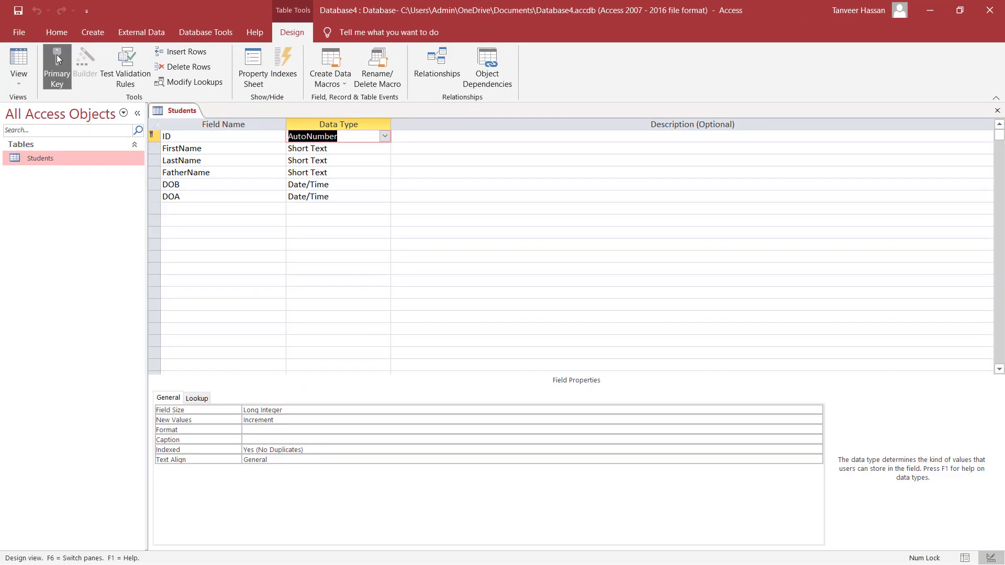
click(57, 57)
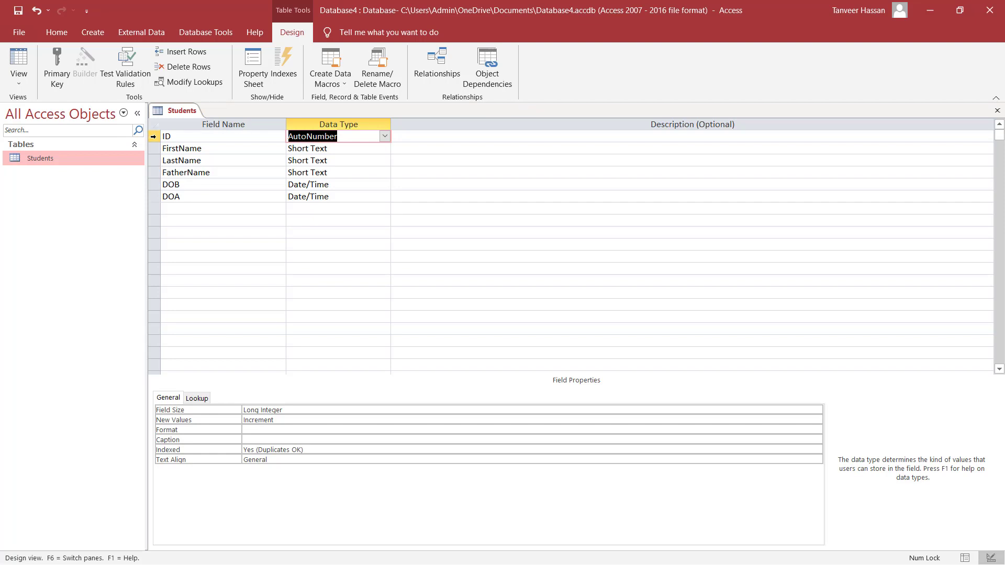
Delete the ID field with its indexes, then save the Students table and show it in Datasheet view.
click(154, 136)
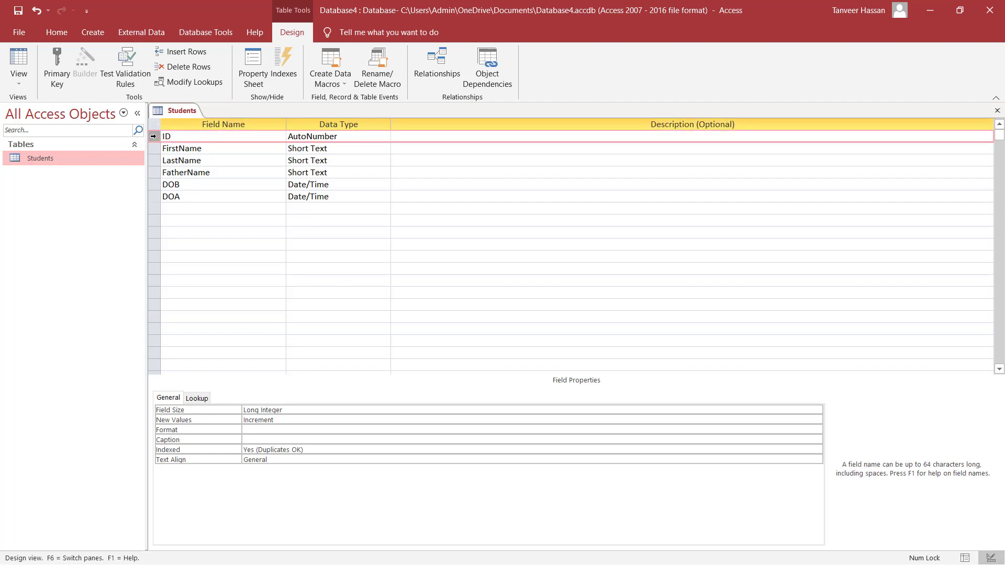
key(Delete)
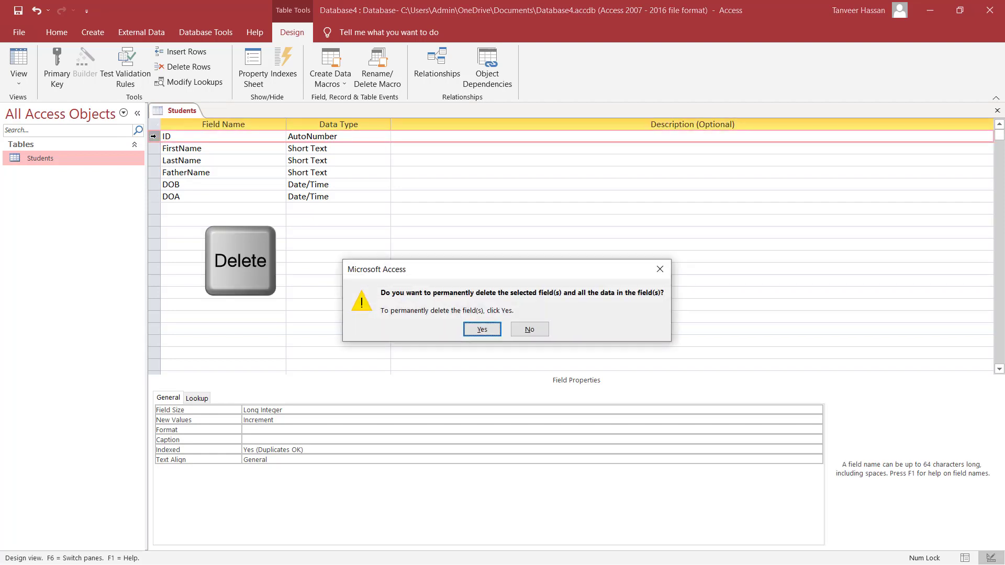
click(482, 331)
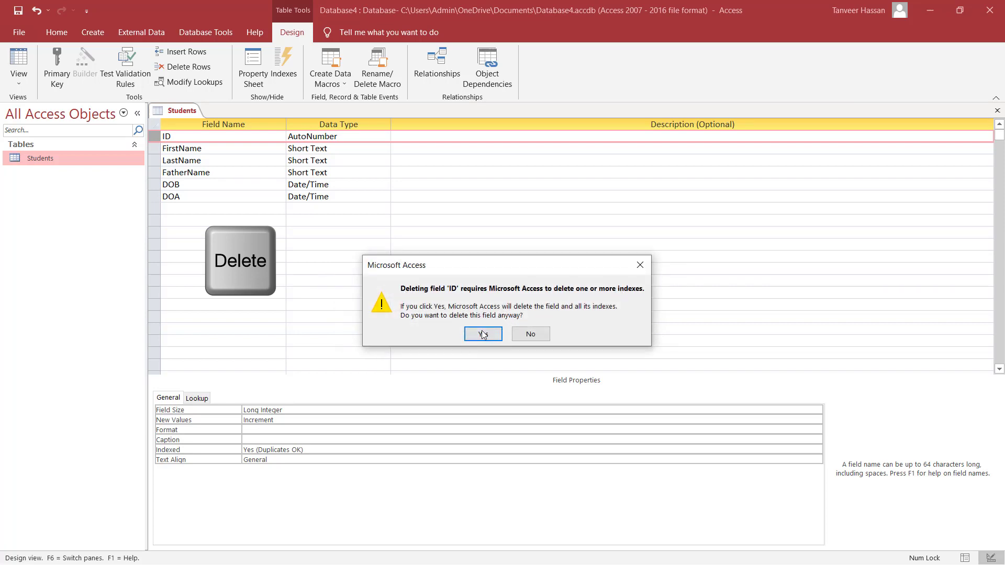
click(481, 334)
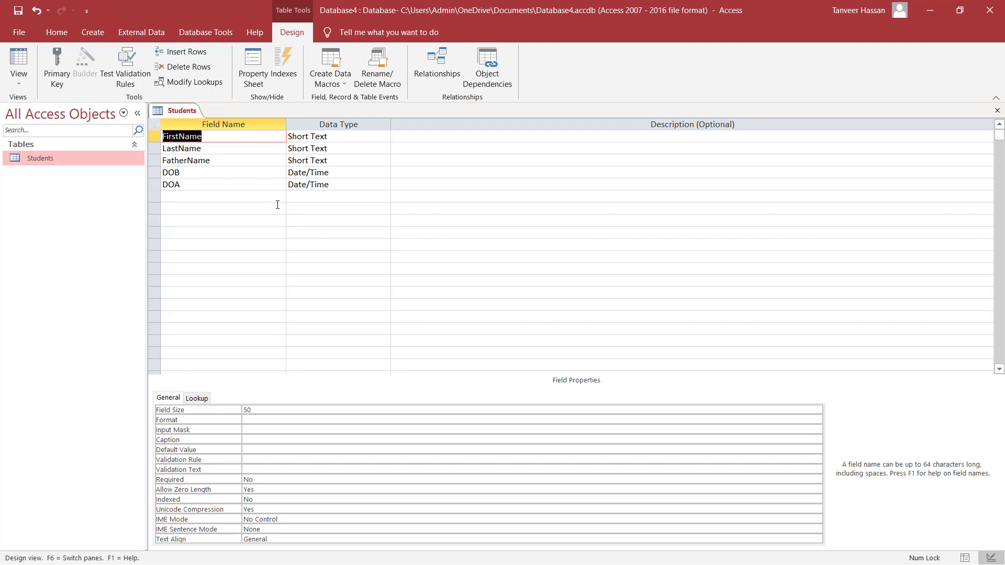
click(25, 64)
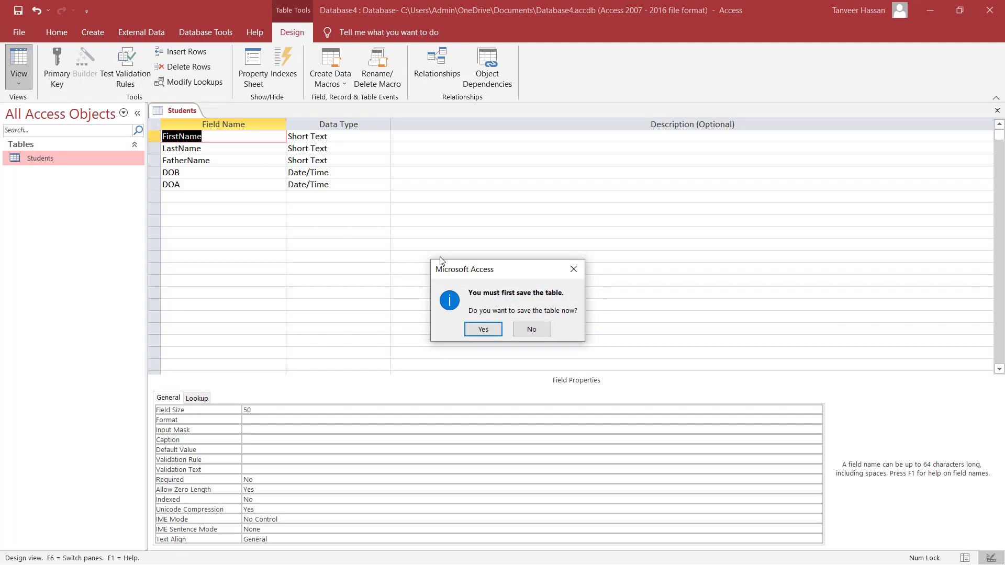
click(482, 329)
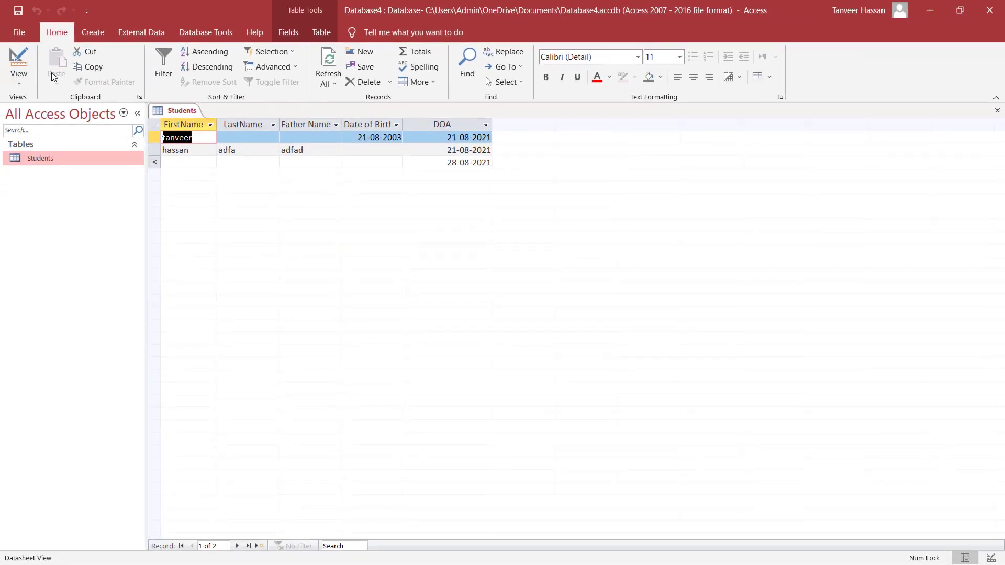
Insert an empty field row above FirstName in the Students table's Design view.
click(24, 58)
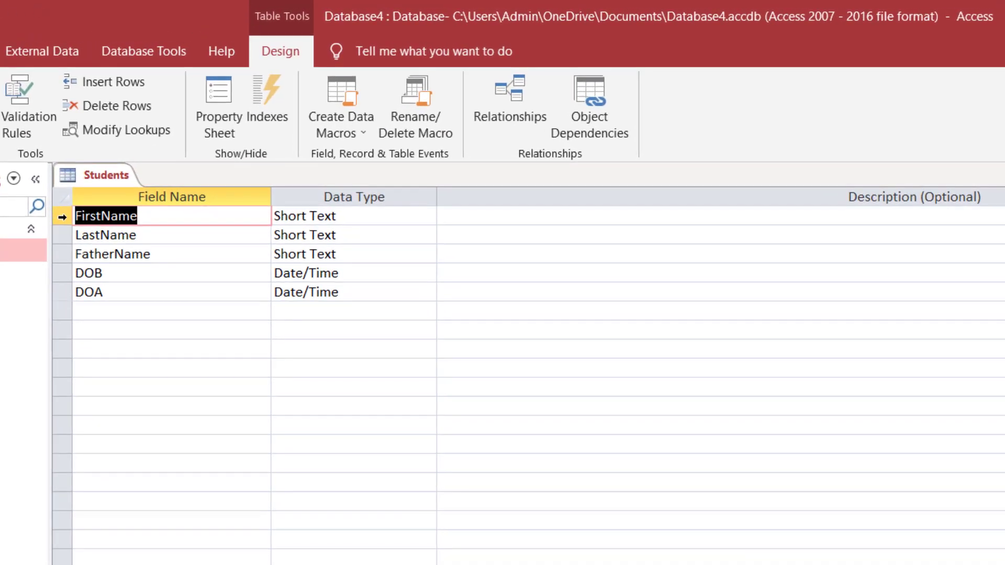
click(69, 211)
right_click(70, 211)
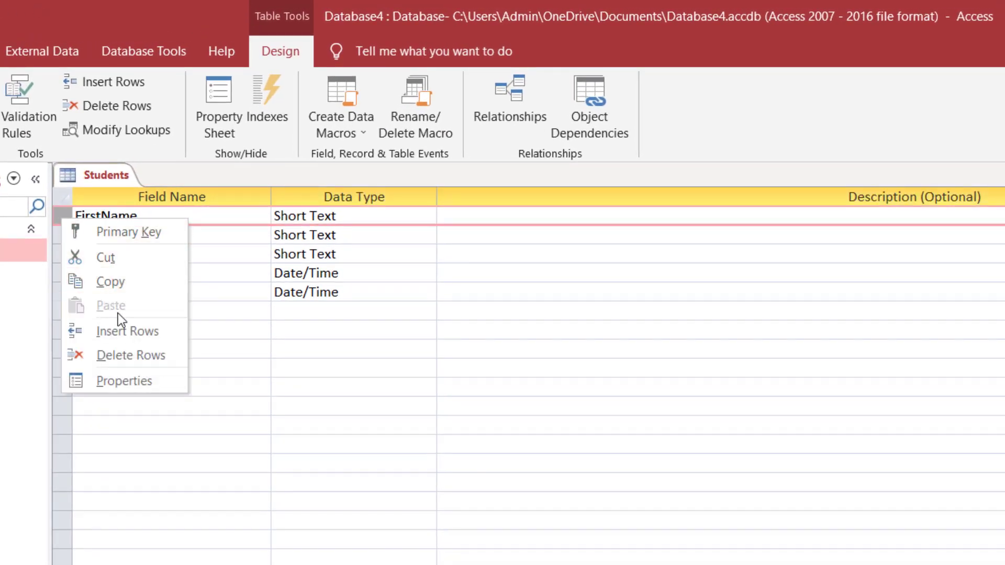
click(121, 329)
click(112, 328)
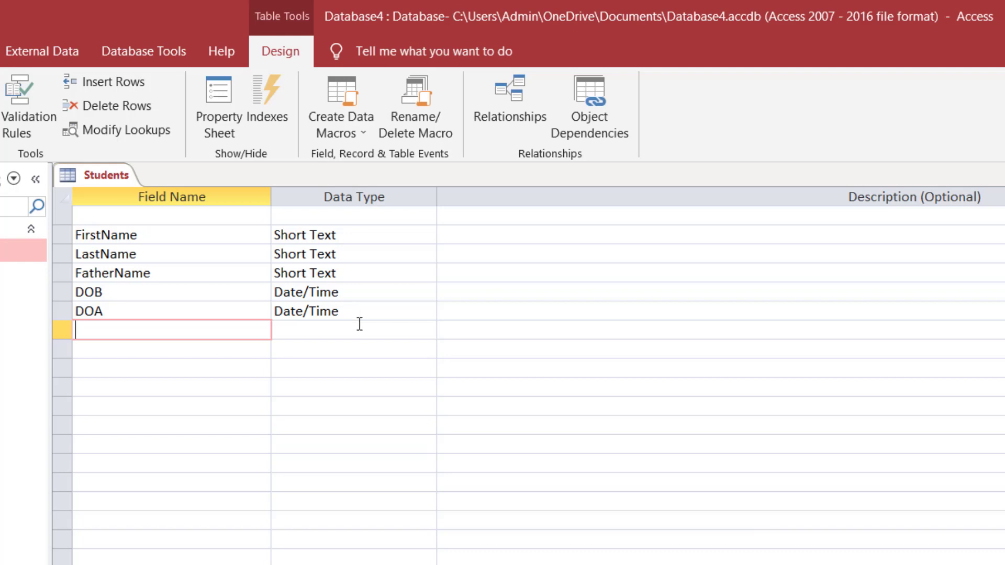
Name the new first field Student_ID and set its data type to Number.
click(157, 214)
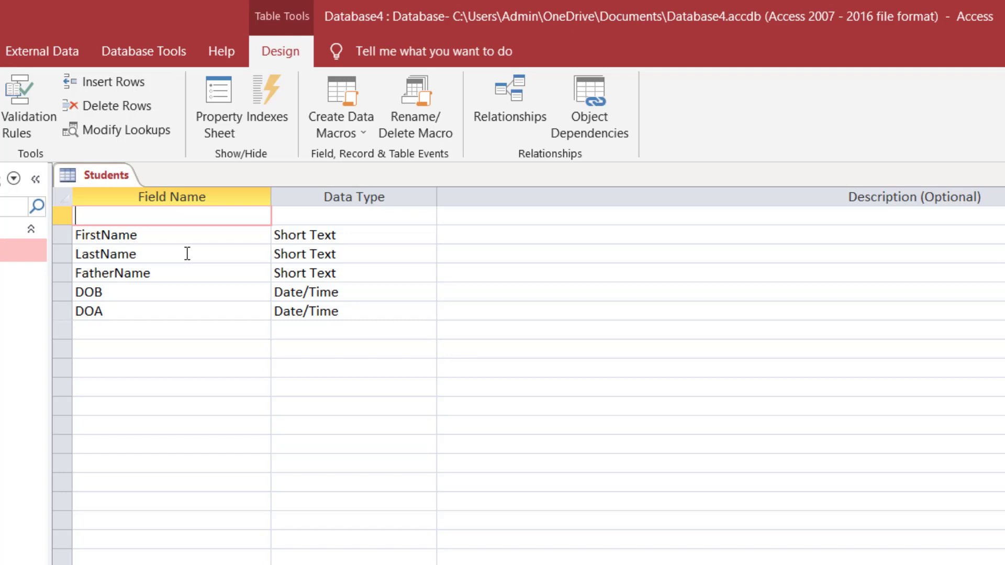
text(Student_ID)
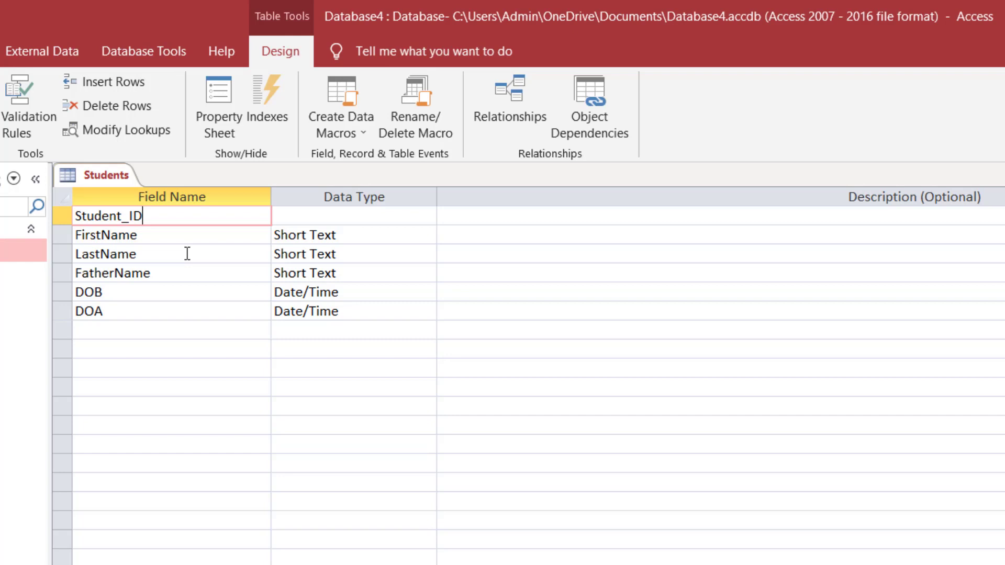
key(Tab)
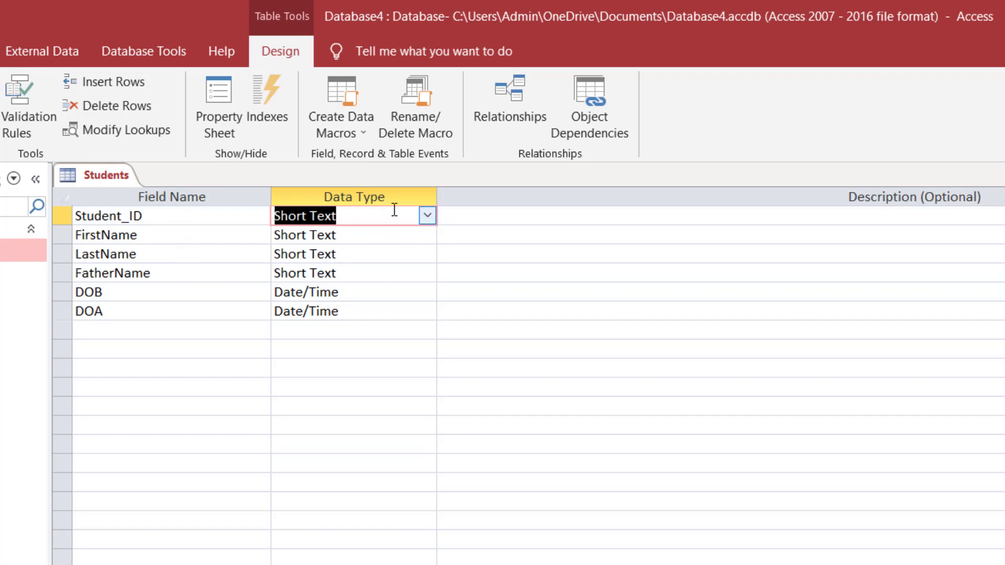
click(428, 216)
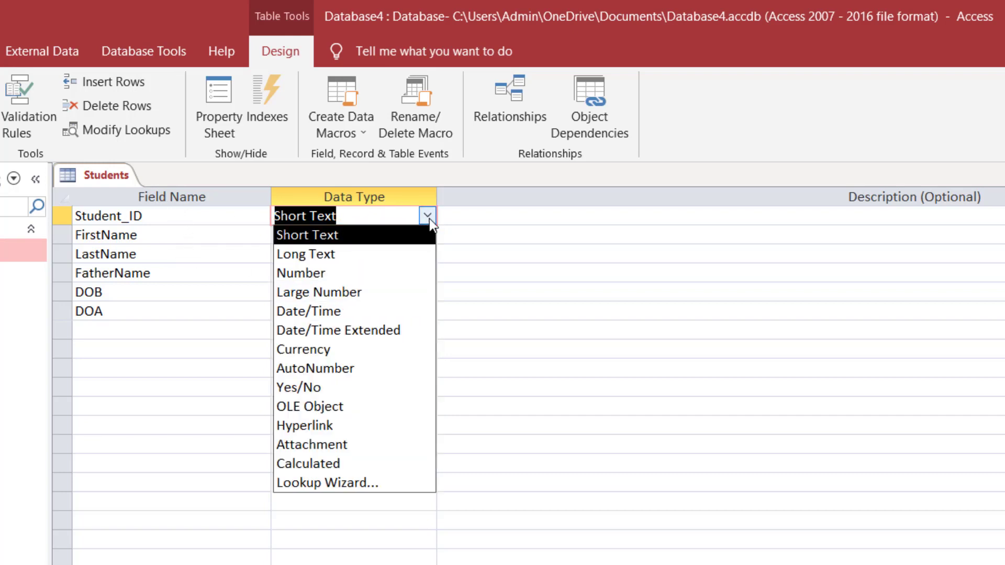
click(326, 274)
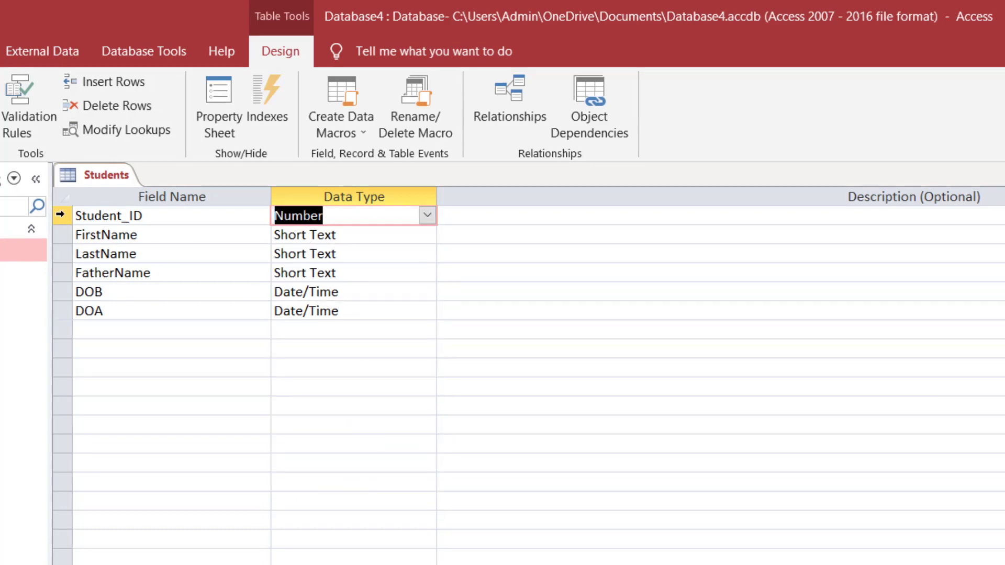
Try to make Student_ID the primary key and save the Students table.
click(62, 217)
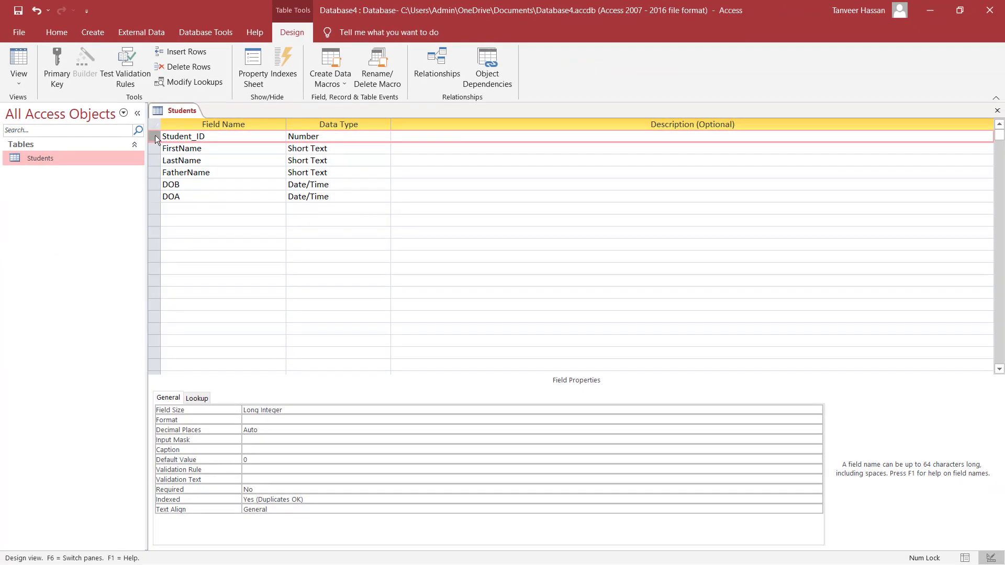
click(281, 135)
click(334, 136)
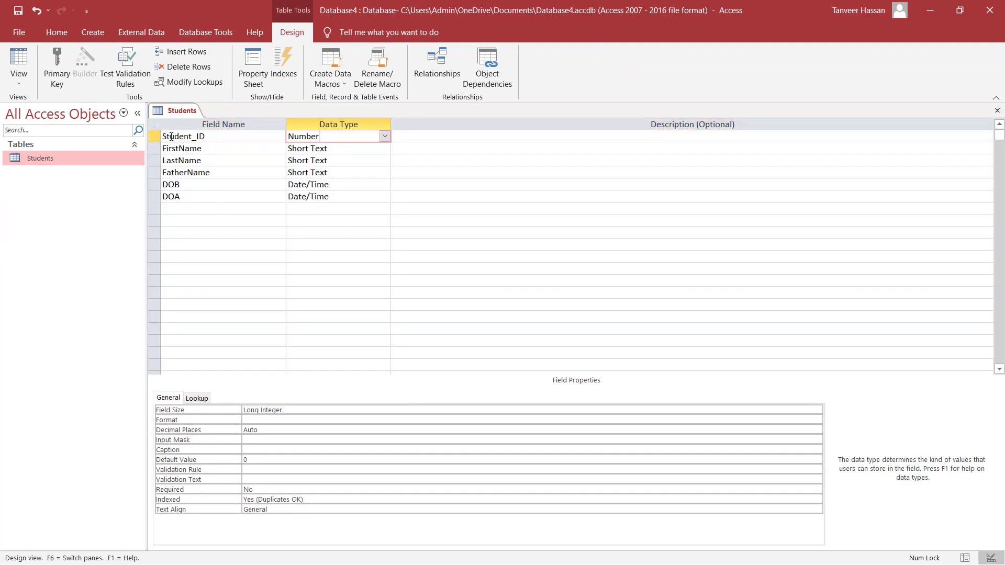
click(55, 56)
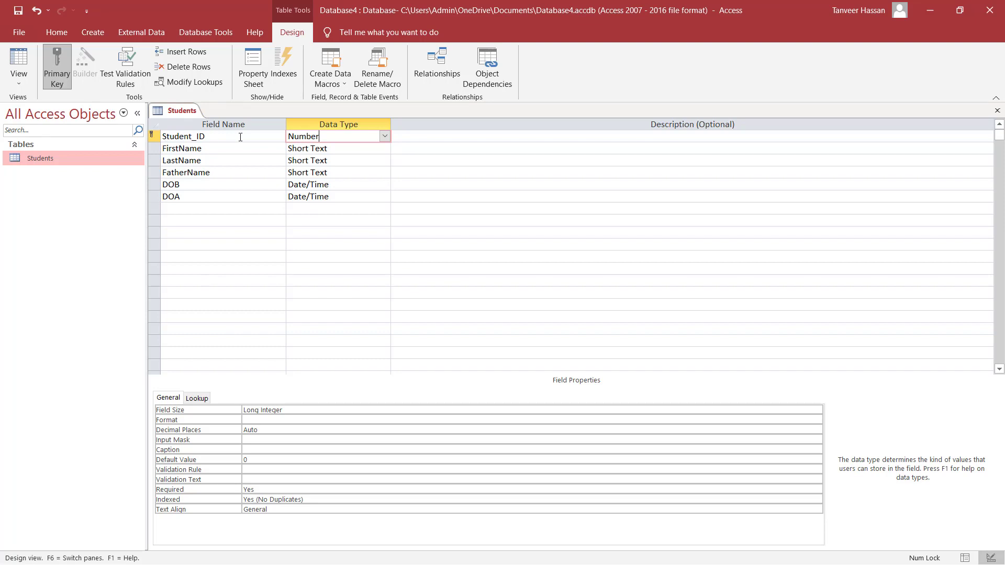
click(19, 58)
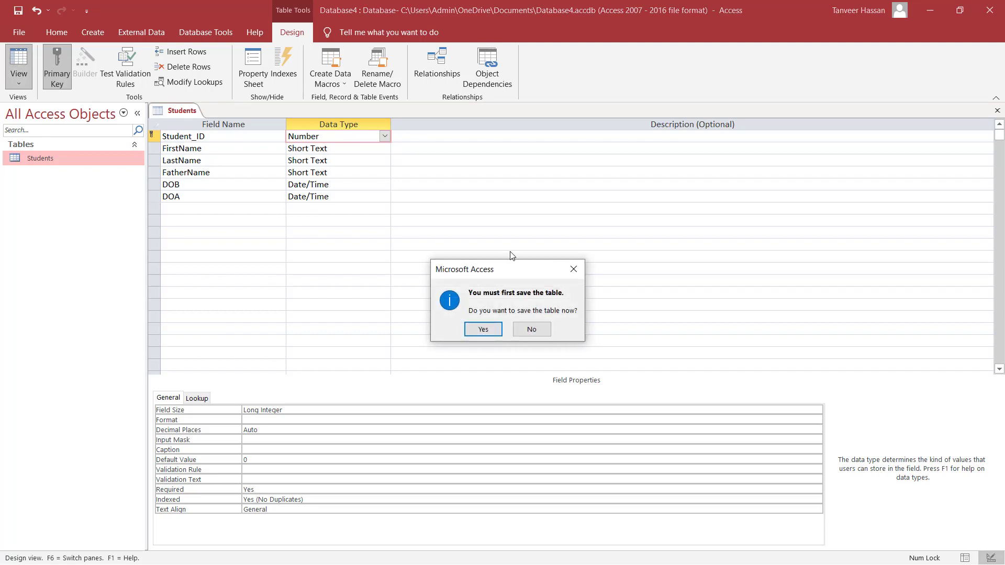
click(488, 330)
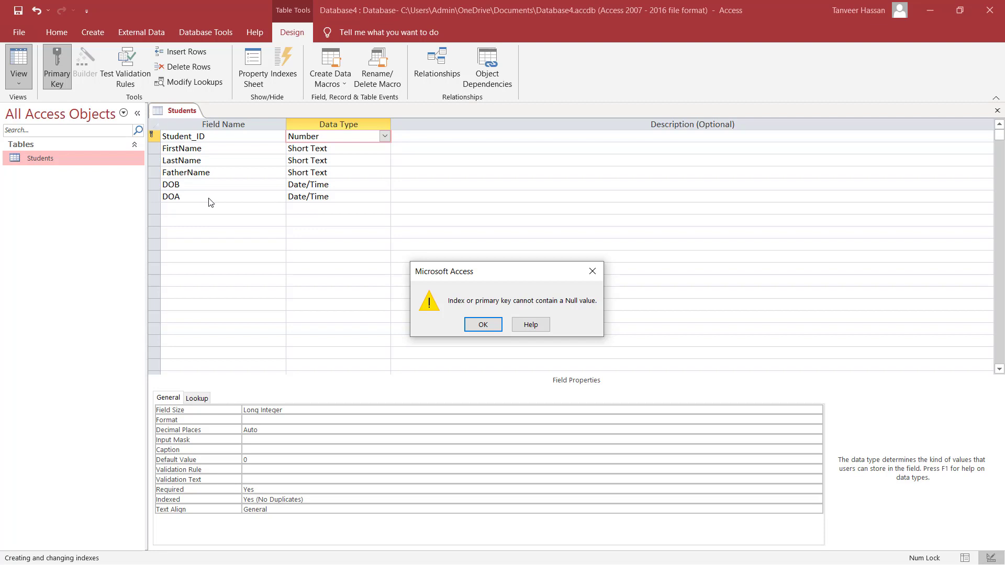
click(495, 328)
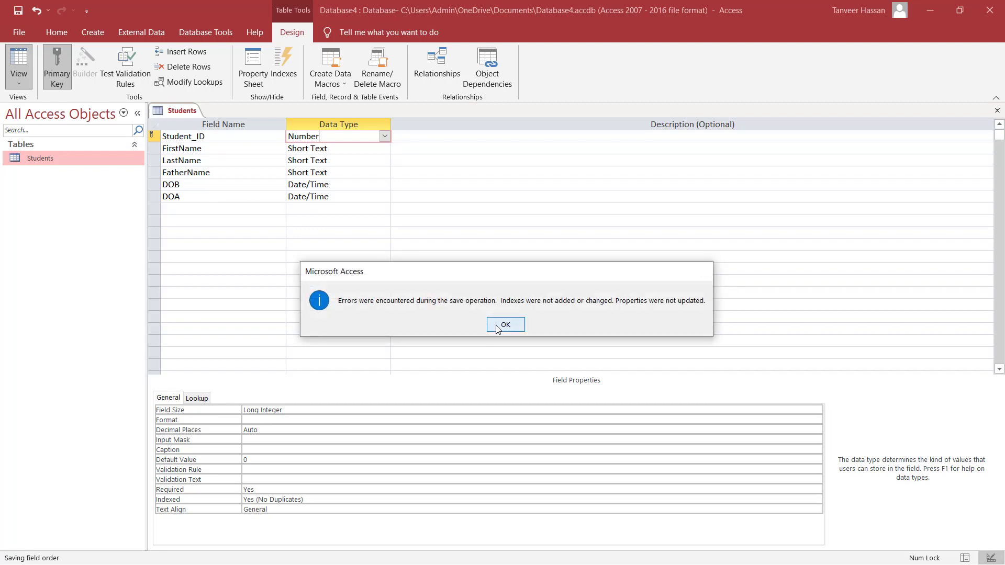
click(497, 326)
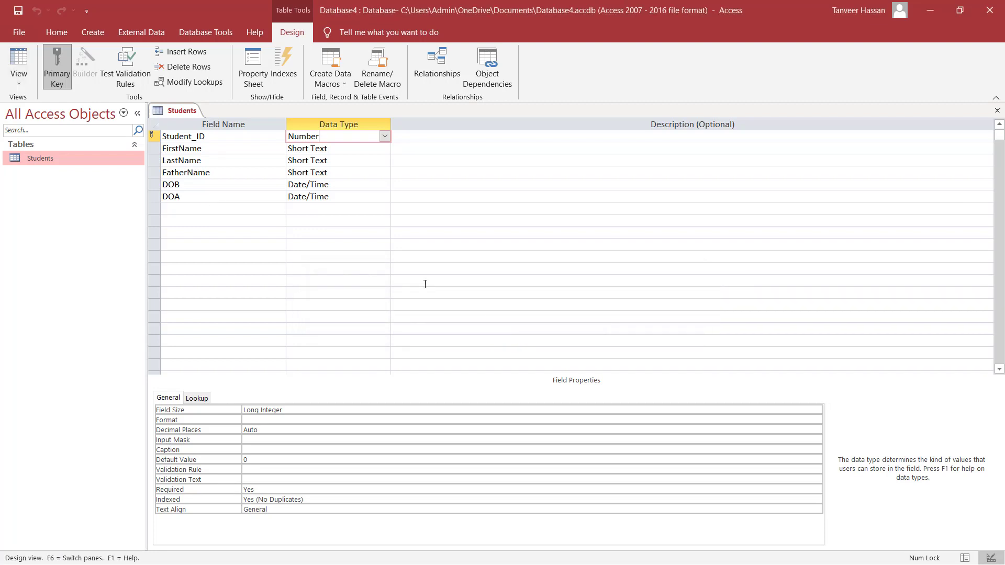
Remove the primary key from Student_ID, then save the table and show it in Datasheet view.
click(59, 61)
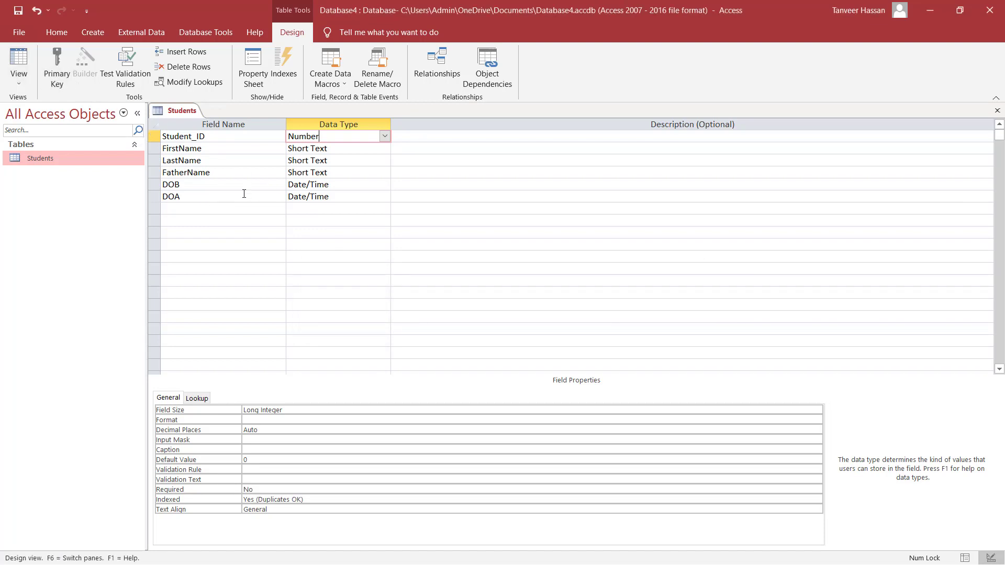
click(18, 58)
click(483, 329)
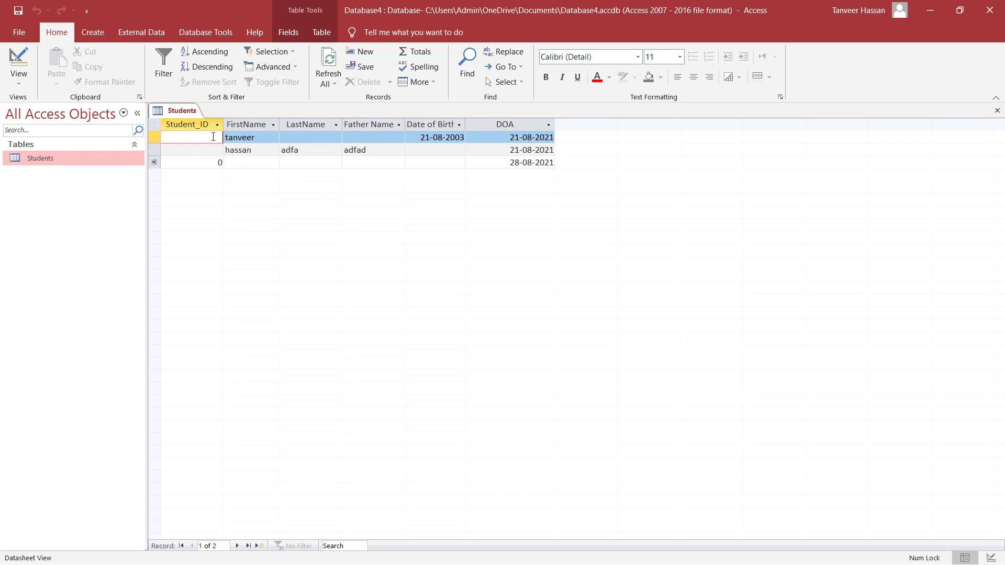
Enter 1 as the Student_ID of both existing records and return the Students table to Design view.
text(1)
click(215, 149)
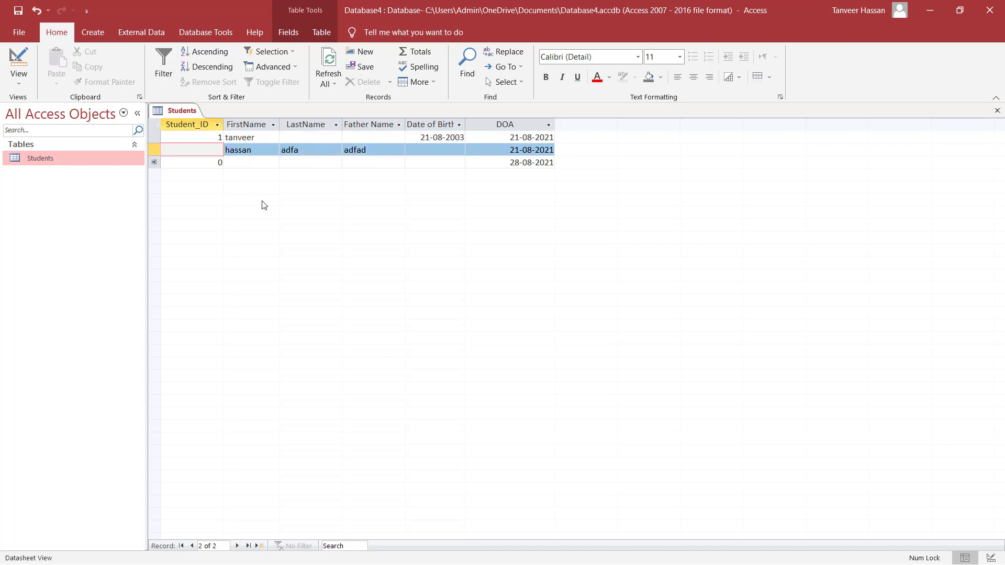
double_click(218, 149)
text(1)
click(18, 60)
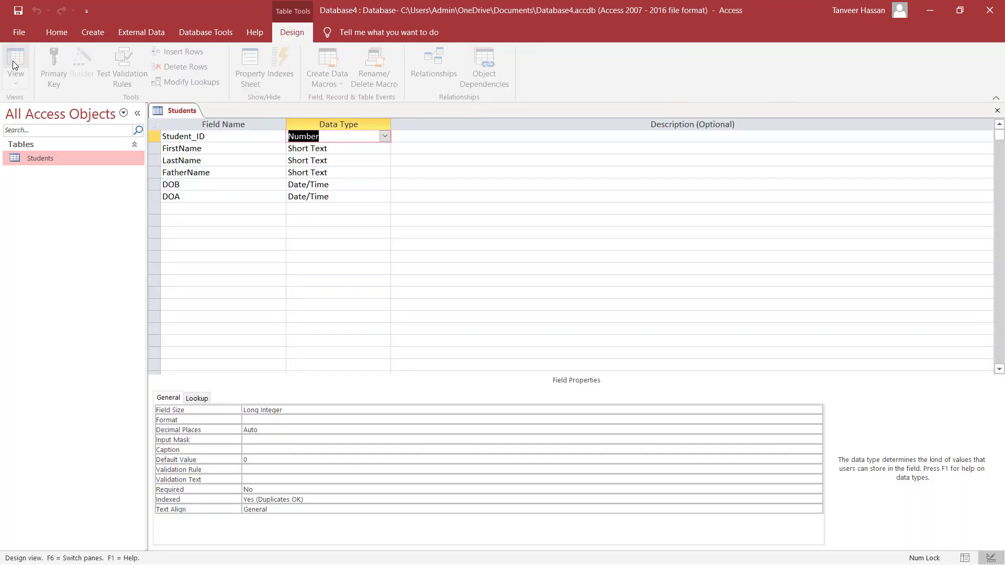
Try again to make Student_ID the primary key and save the Students table.
click(155, 136)
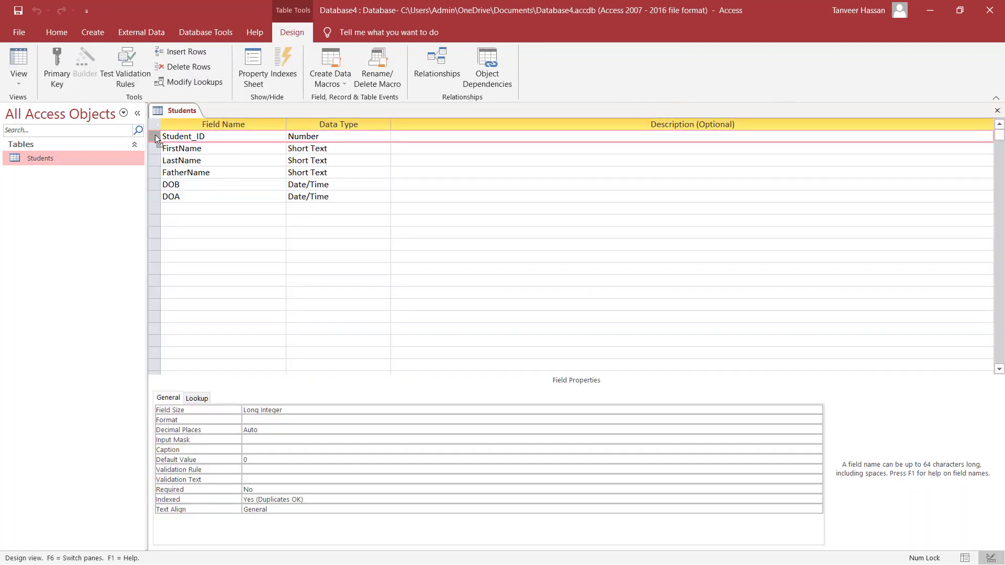
click(59, 65)
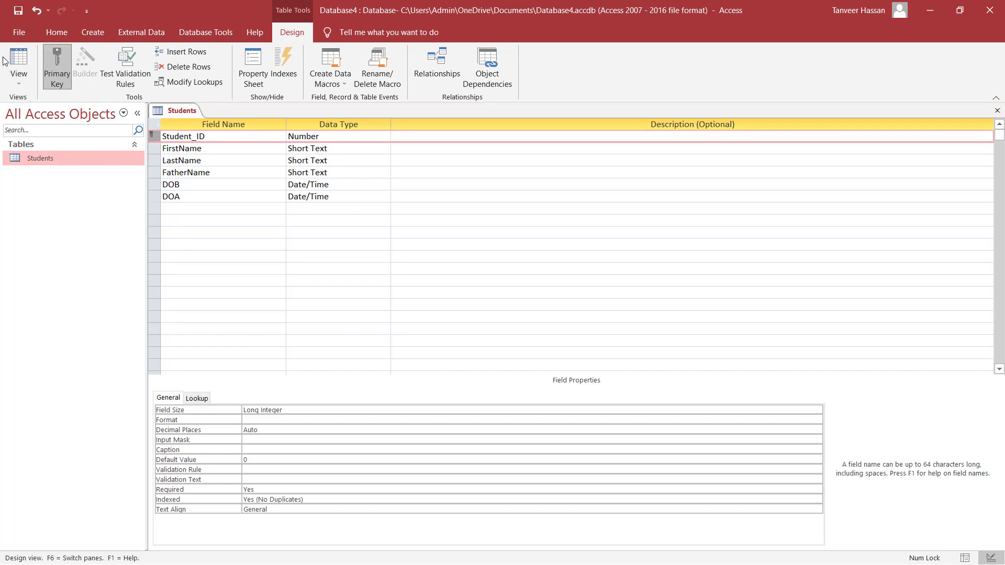
click(18, 62)
click(484, 330)
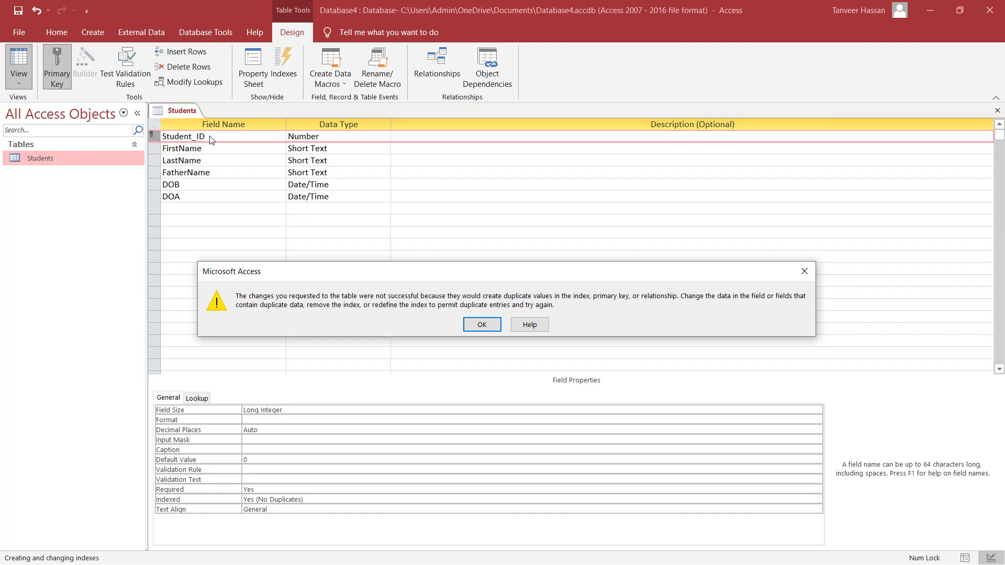
click(484, 324)
click(499, 326)
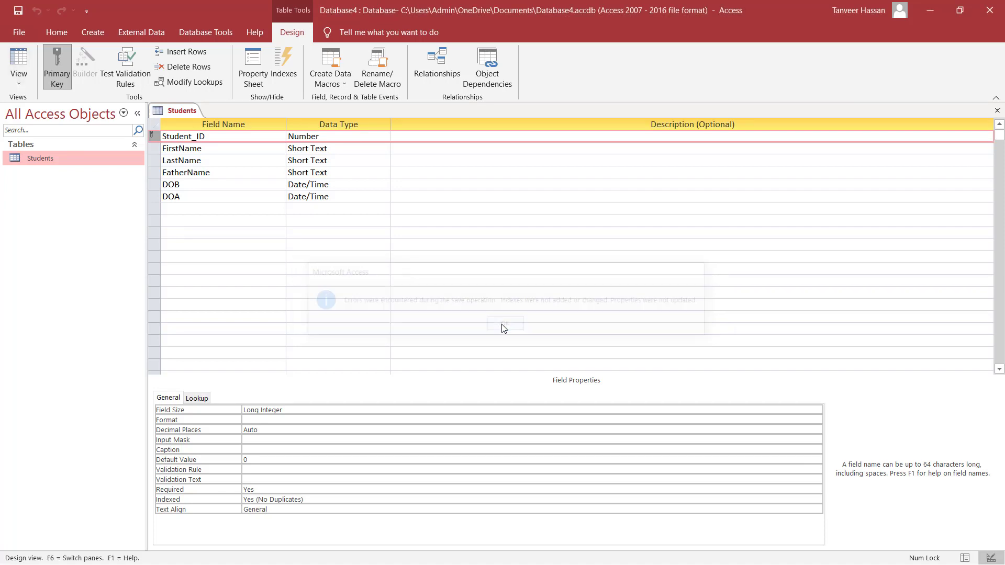
Remove the primary key from Student_ID, save the table, and set the second record's Student_ID to 2 in Datasheet view.
click(55, 61)
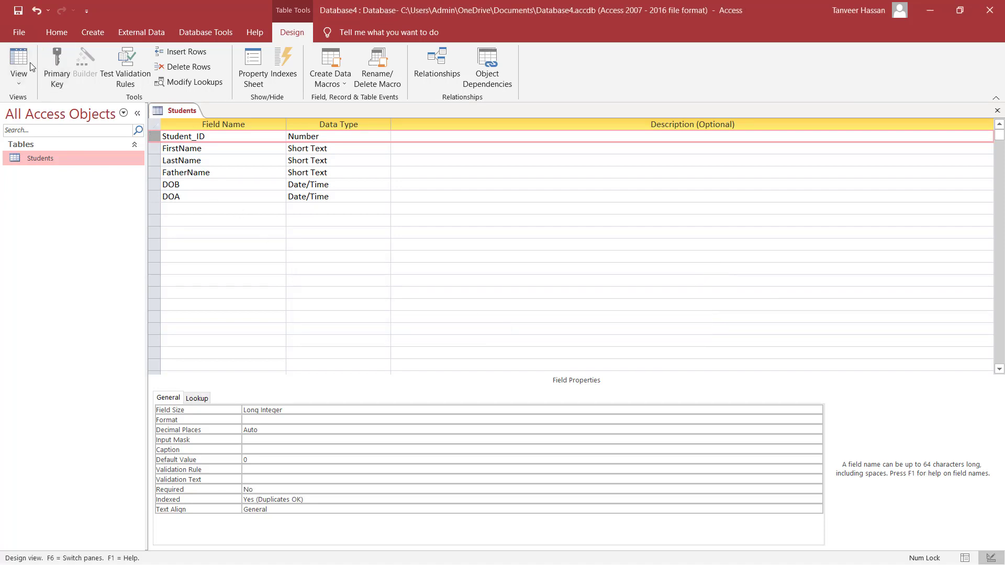
click(19, 58)
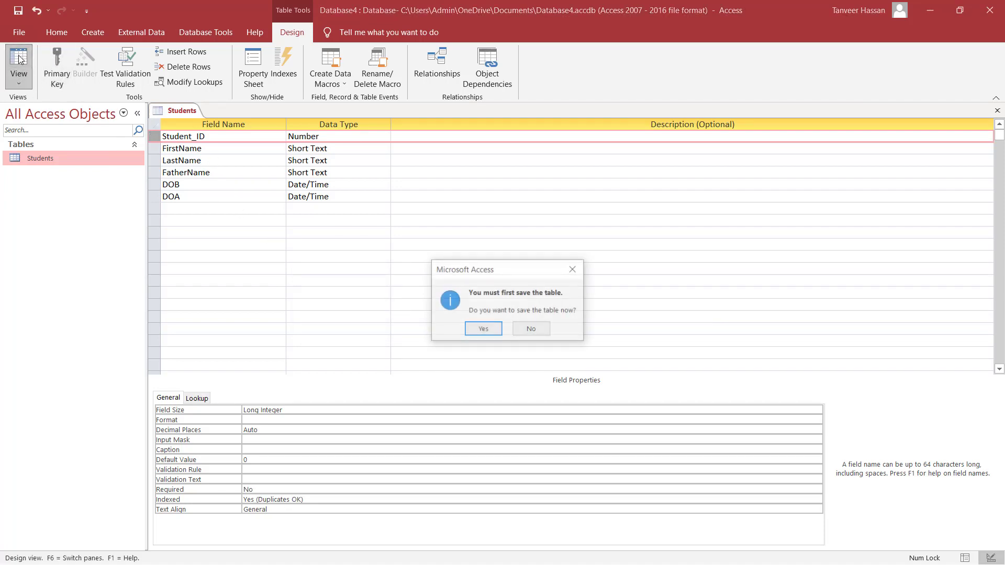
click(478, 328)
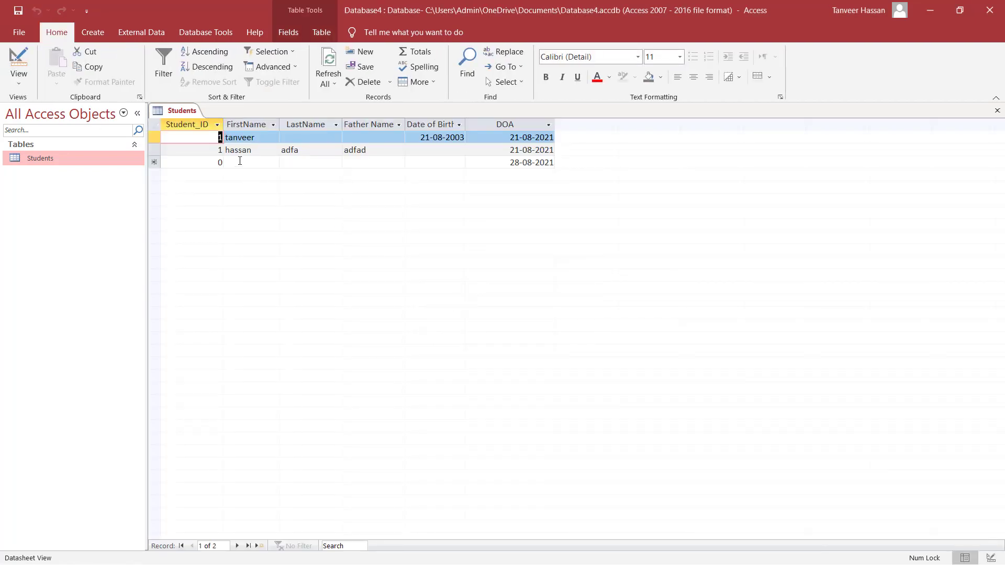
text(2)
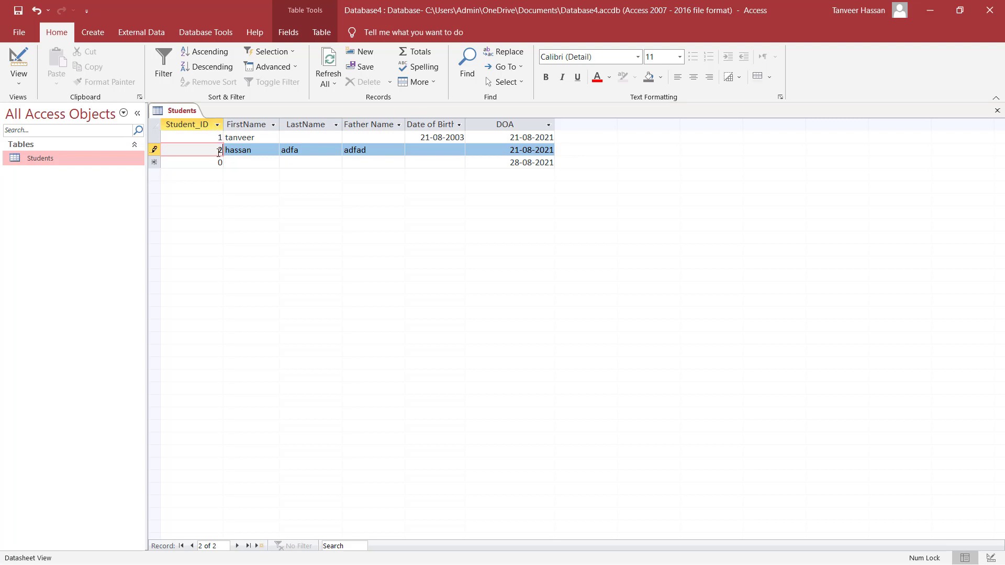
Make Student_ID the primary key in Design view, then save the table and show it in Datasheet view.
click(19, 65)
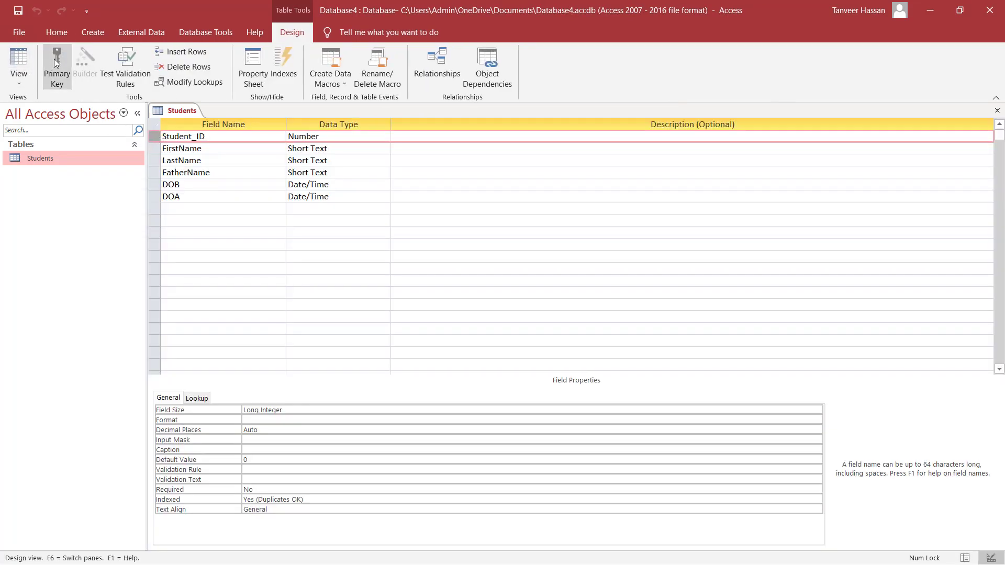
click(55, 63)
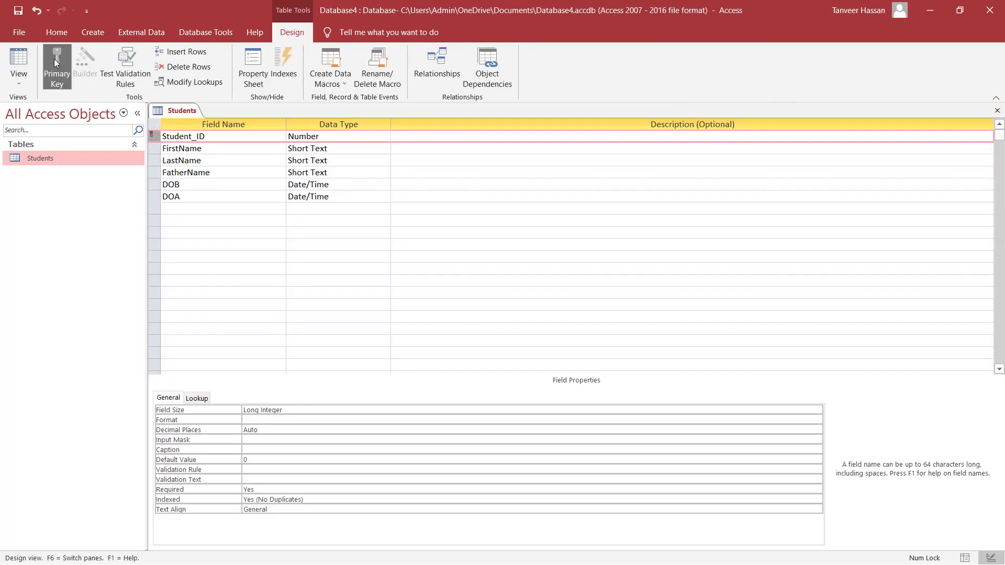
click(19, 65)
click(481, 329)
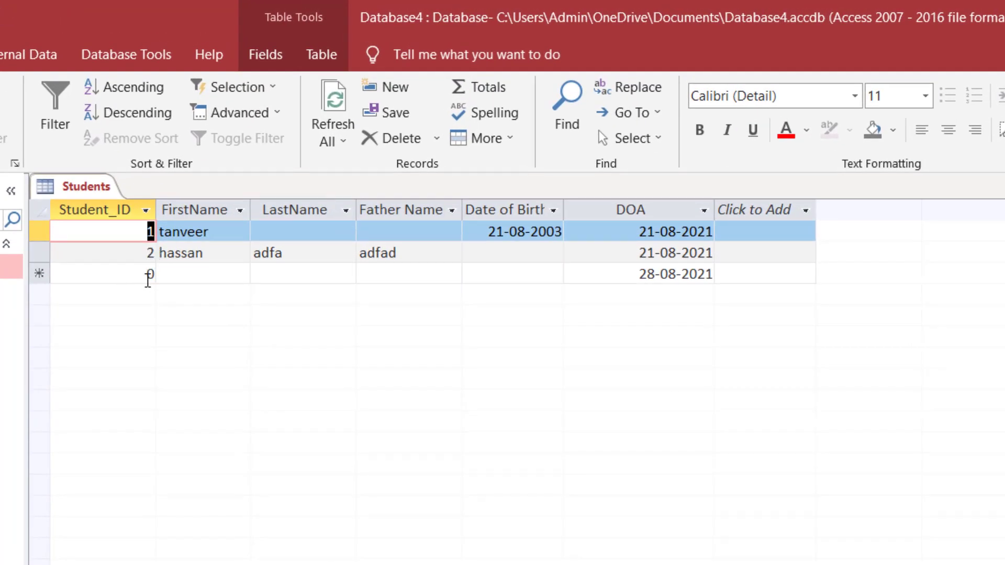
Try to add a new record with the duplicate Student_ID 2.
click(150, 274)
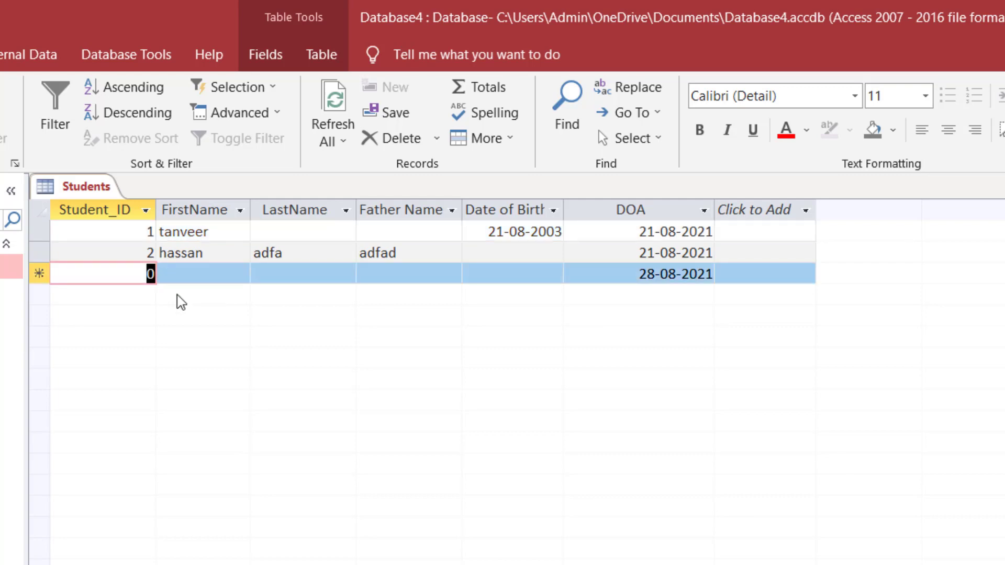
text(2)
key(Tab)
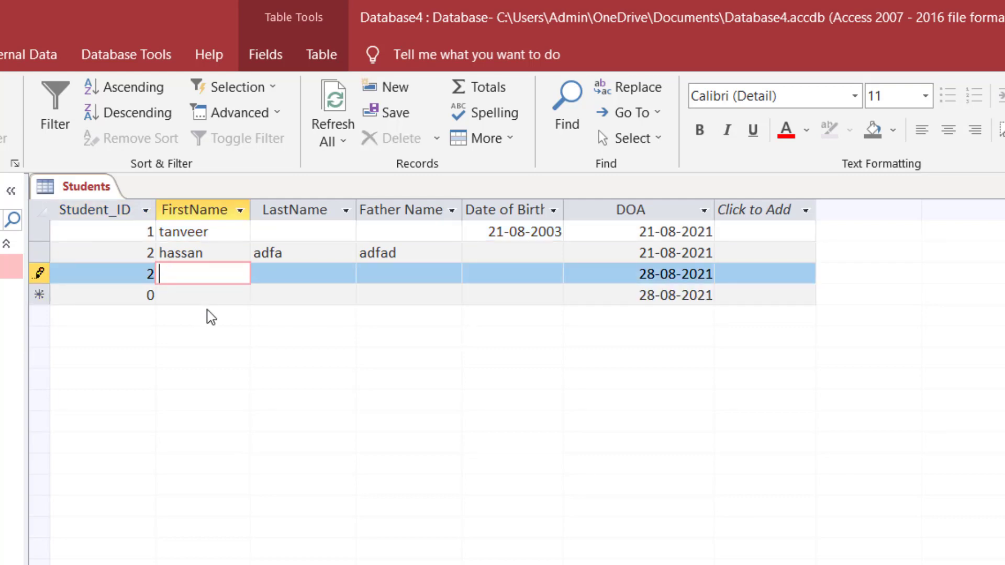
key(Tab)
key(Tab)
key(Tab)
key(Tab)
key(Tab)
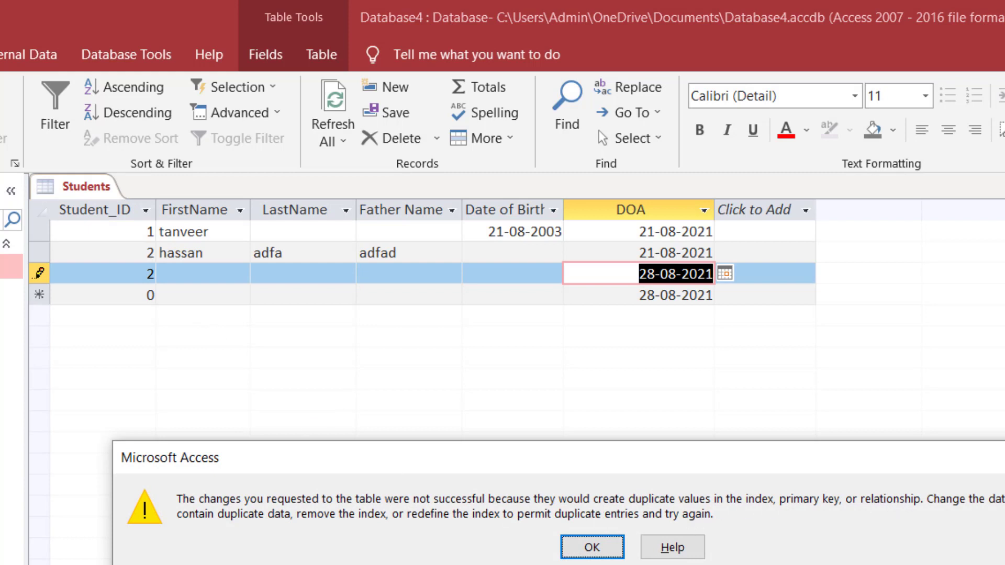
click(605, 547)
Set the new record's Student_ID to 3 and complete the record.
double_click(126, 276)
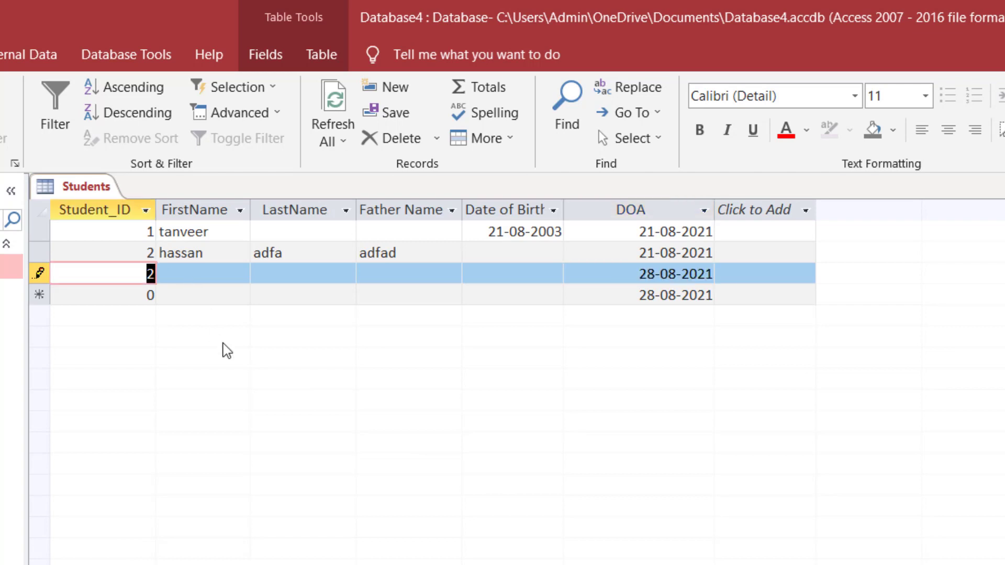
text(3)
key(Tab)
key(Tab)
key(Tab)
key(Tab)
key(Tab)
key(Tab)
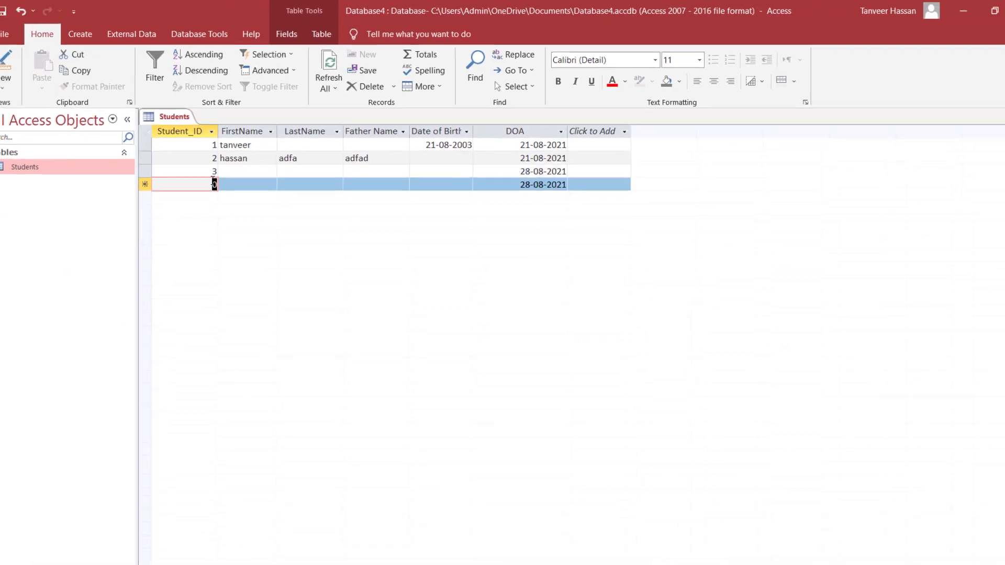
Rename the Student_ID field to Student_rollNo in the Students table's Design view.
click(6, 66)
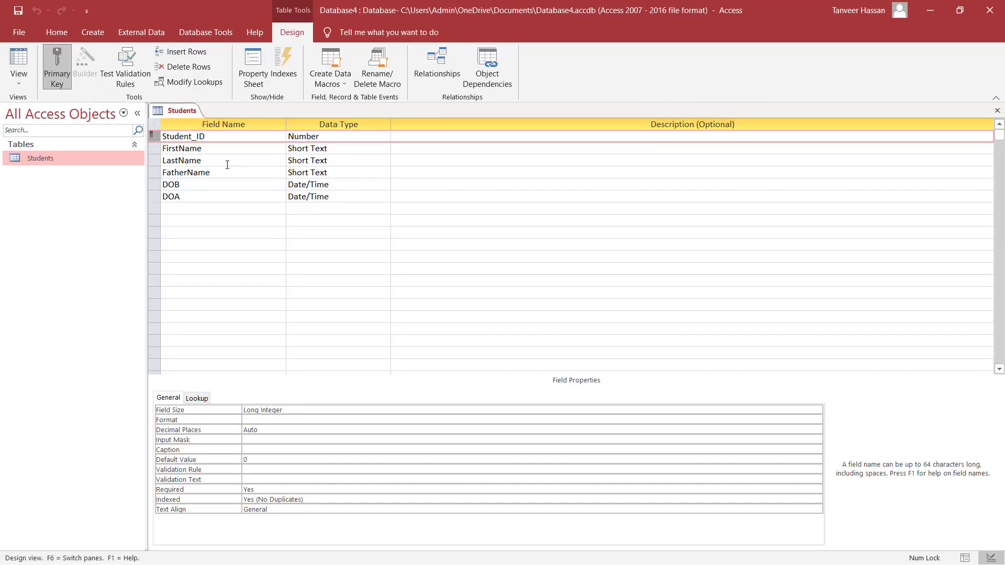
click(172, 147)
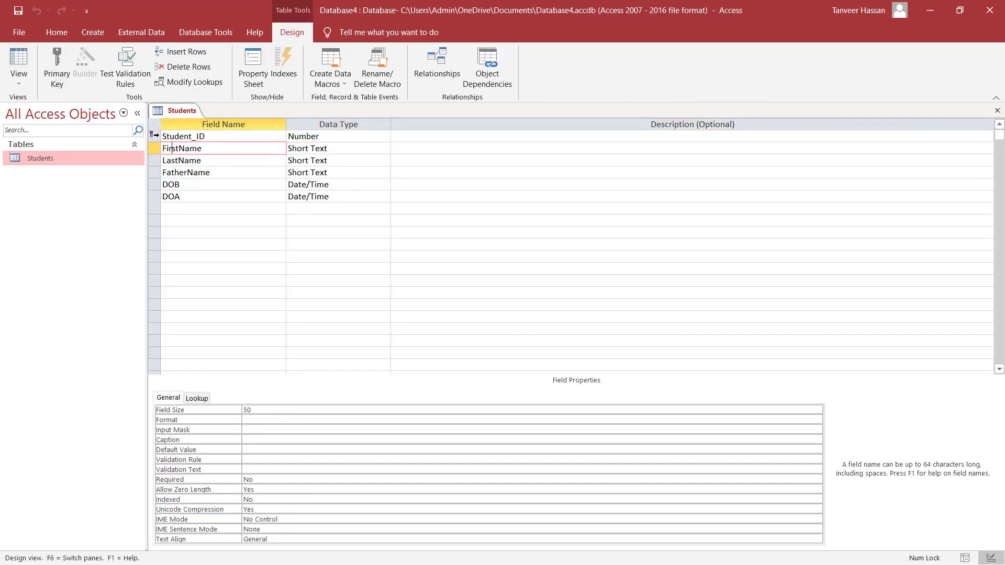
click(222, 137)
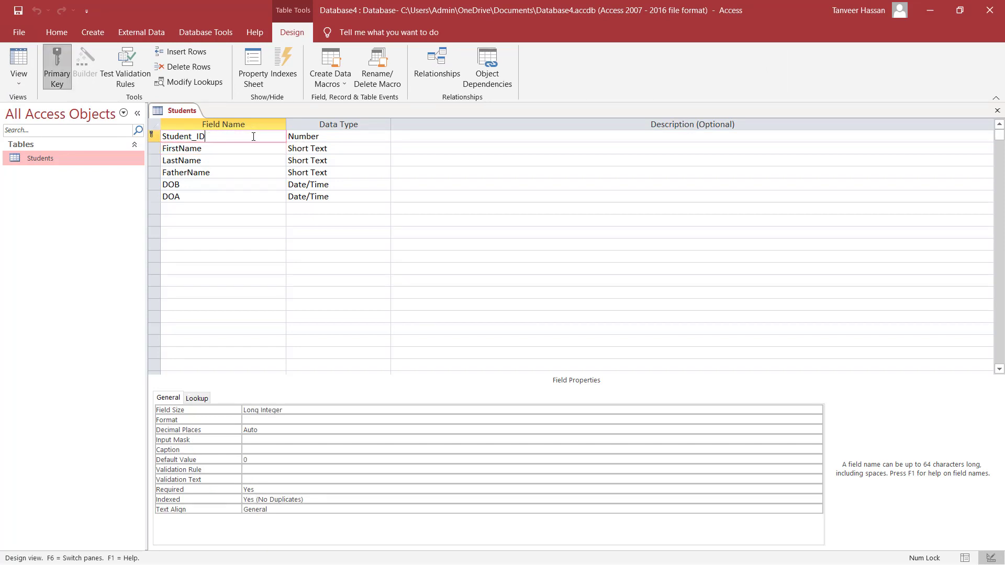
key(BackSpace)
key(BackSpace)
text(rollNo)
click(253, 148)
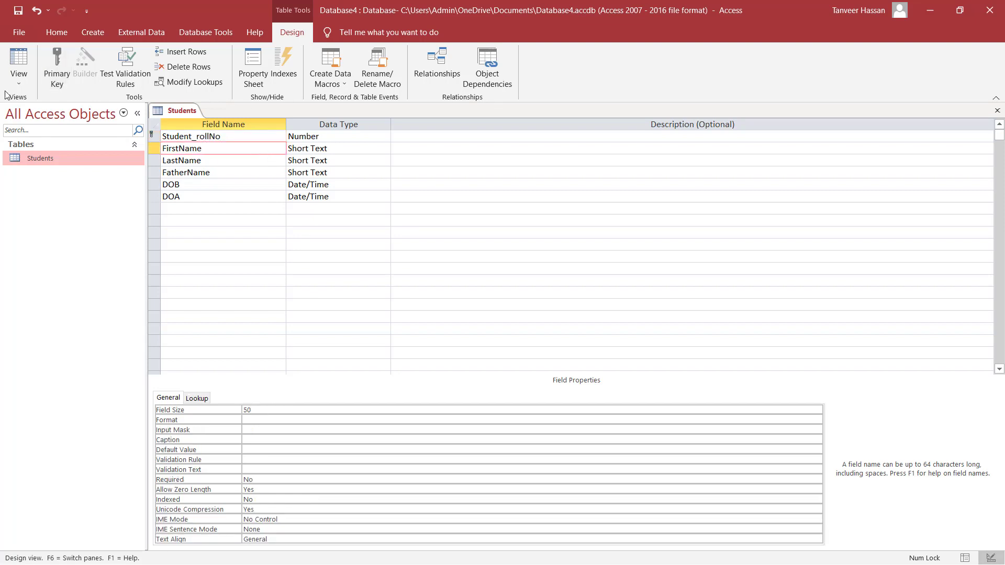
Save the table and, in Datasheet view, widen the Student_rollNo column slightly.
click(23, 58)
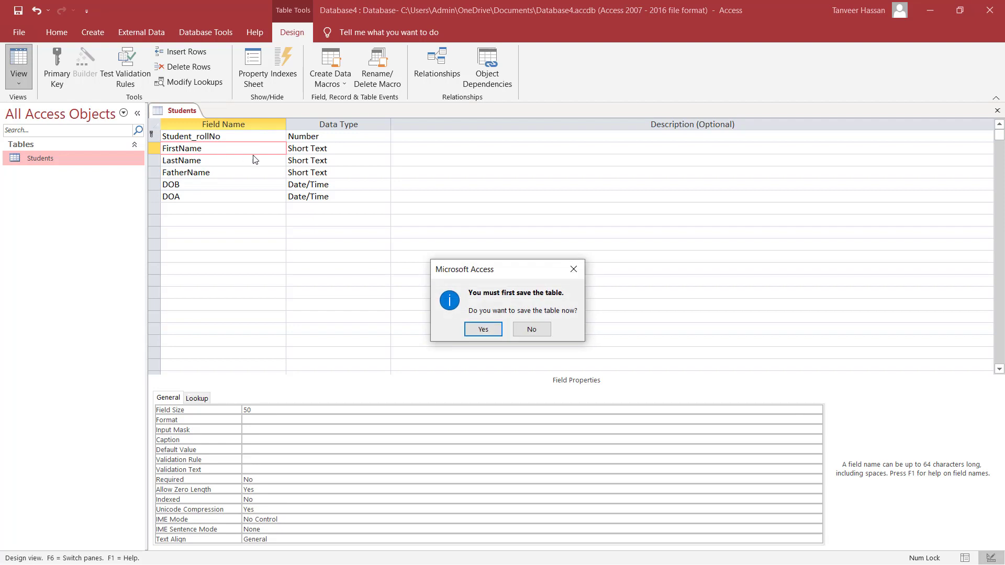
click(483, 329)
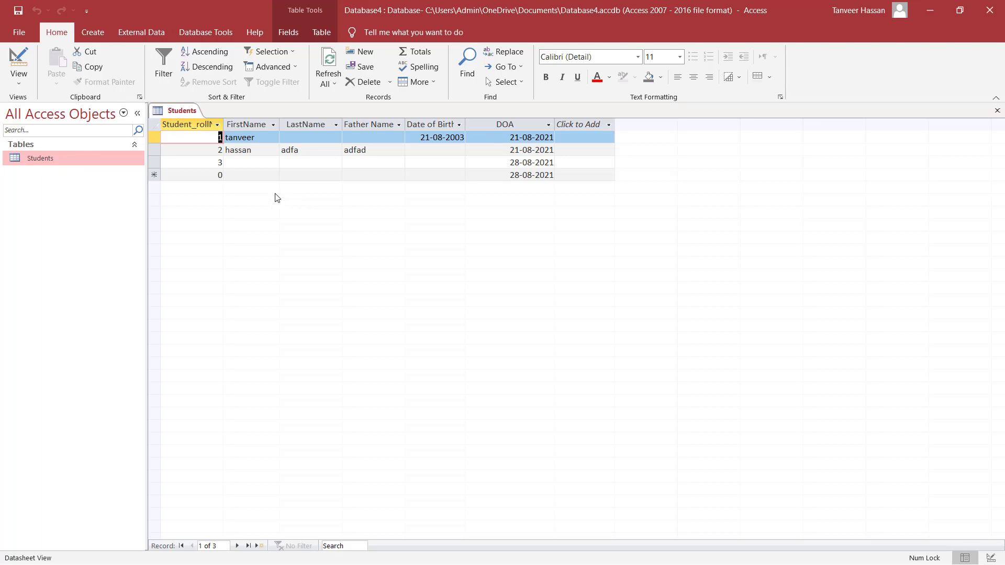
double_click(220, 137)
mouse_move(225, 122)
mouse_down()
mouse_move(243, 122)
mouse_move(230, 122)
mouse_up()
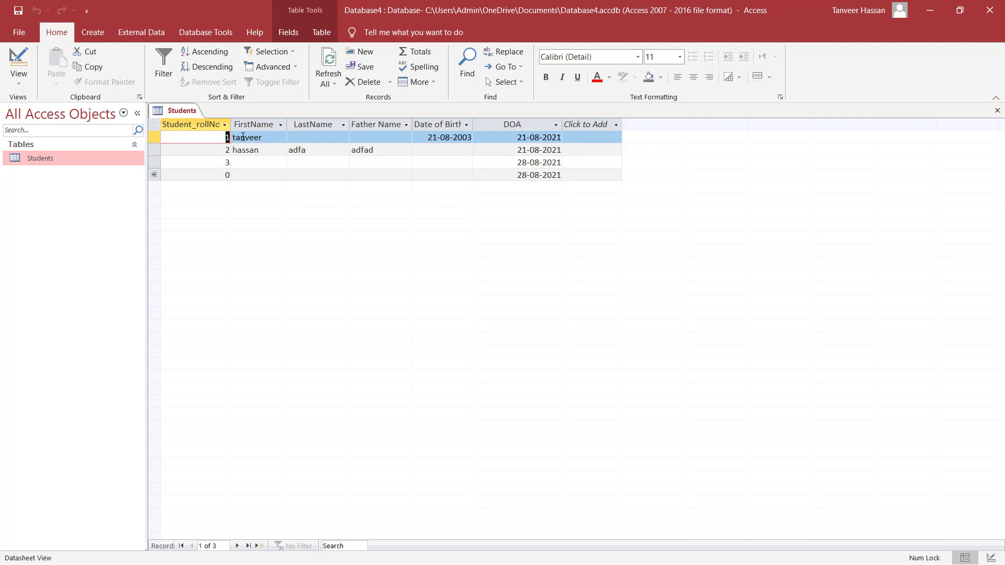
Insert a Short Text field named Class above FirstName in Design view, then save the table and show it in Datasheet view.
click(15, 58)
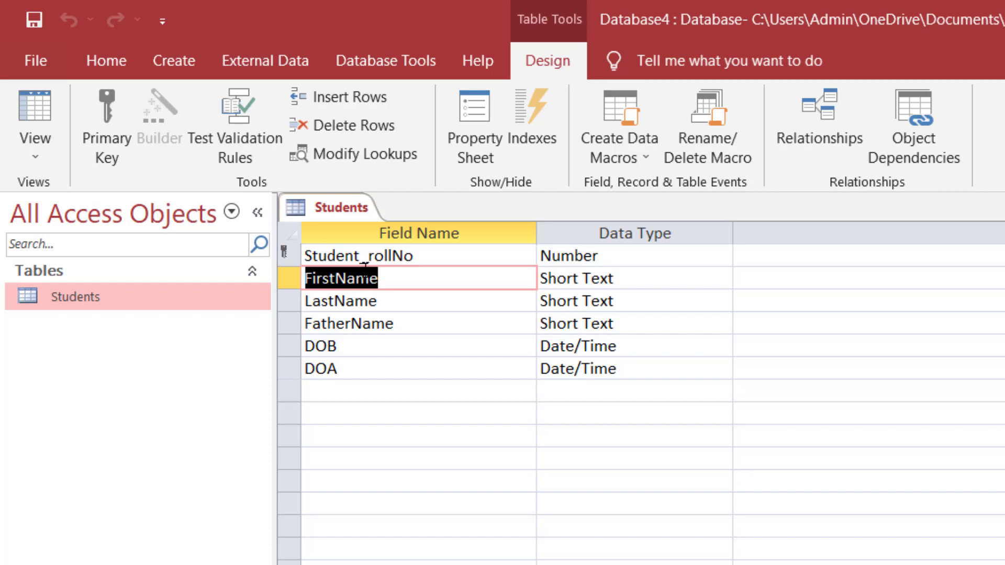
click(281, 277)
right_click(281, 278)
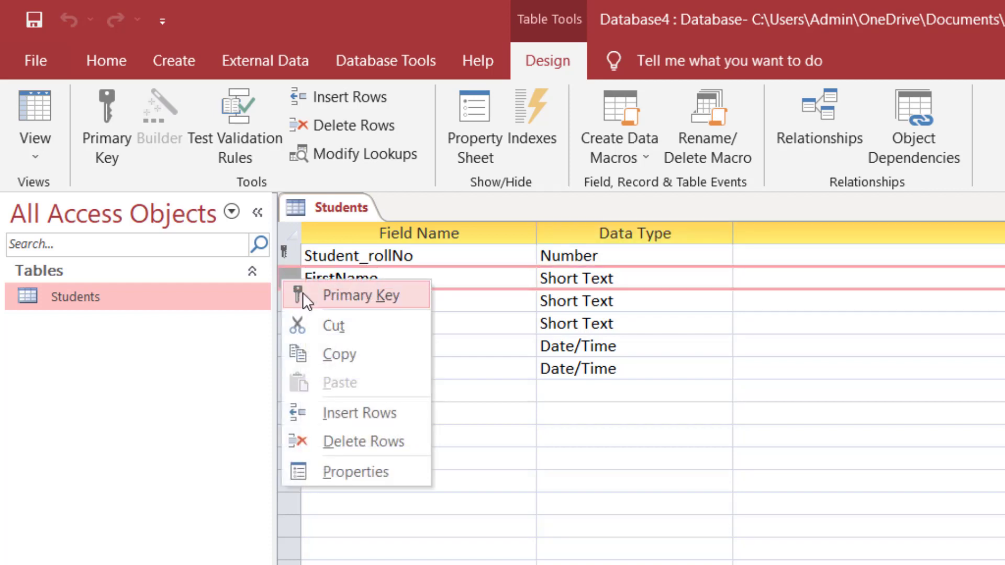
click(358, 413)
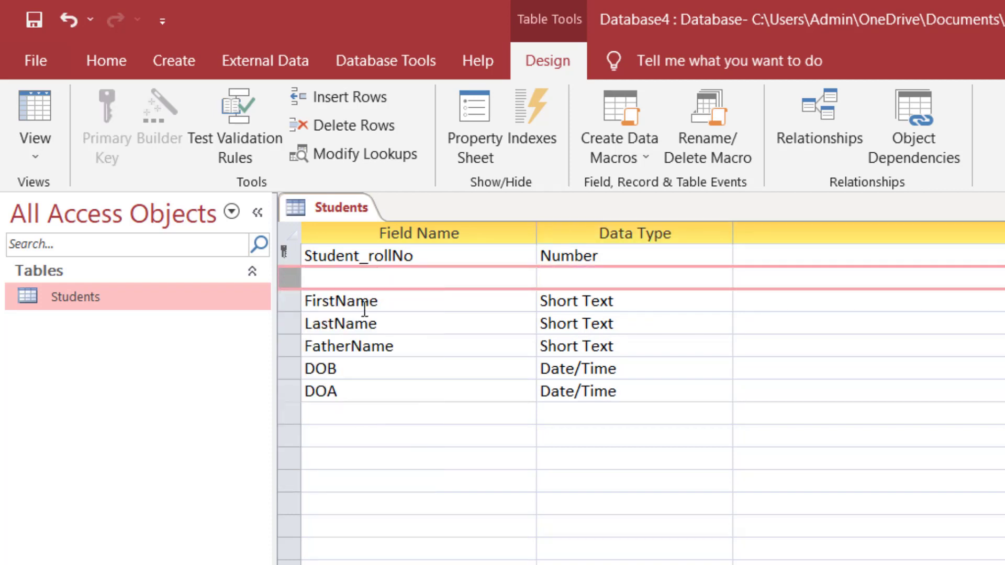
click(363, 278)
text(Class)
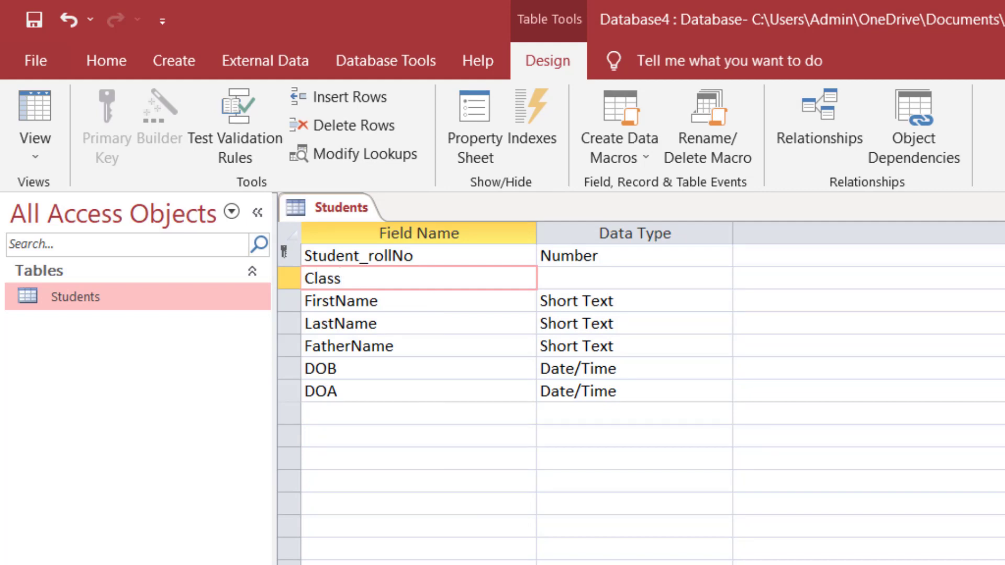
key(Tab)
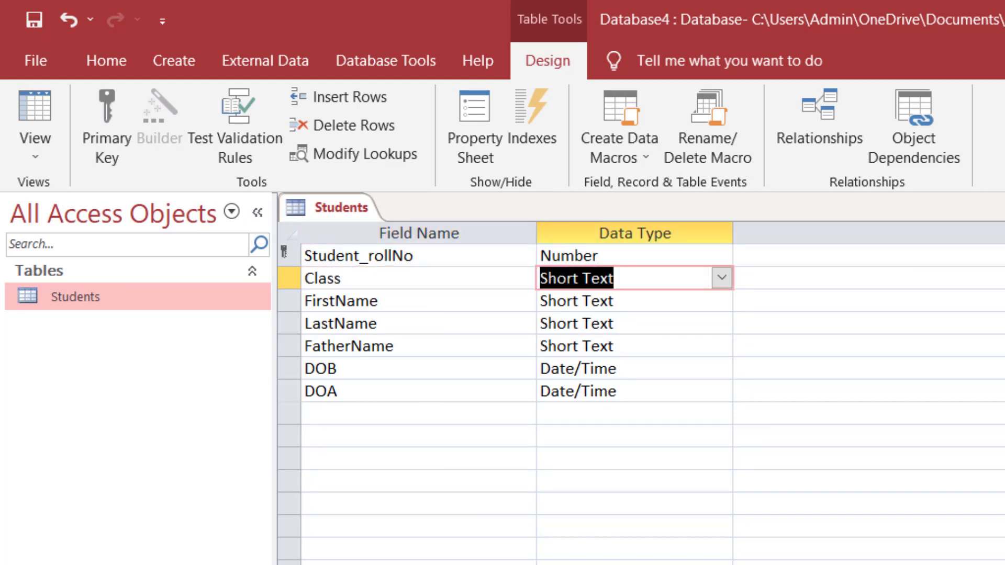
click(490, 322)
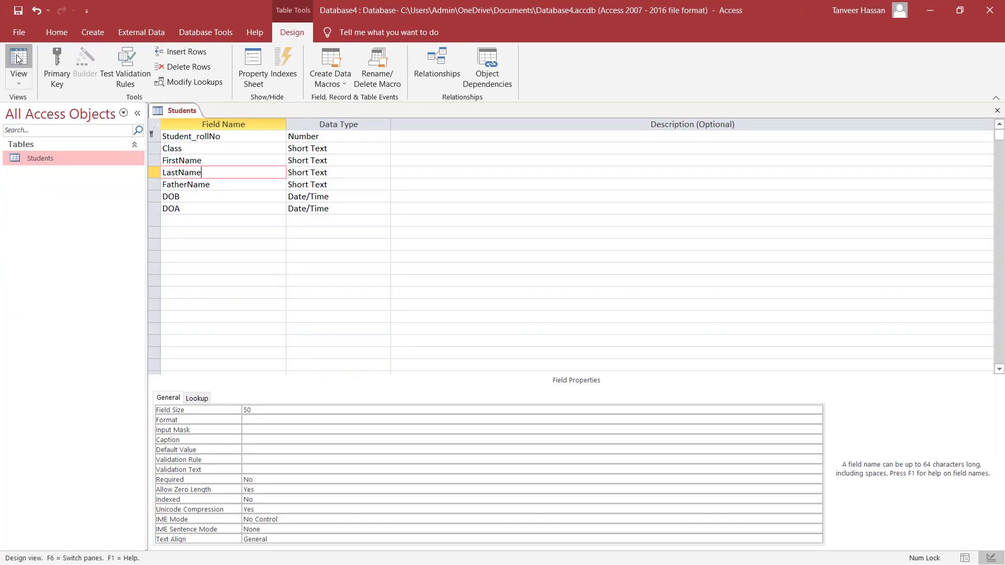
click(35, 107)
click(483, 329)
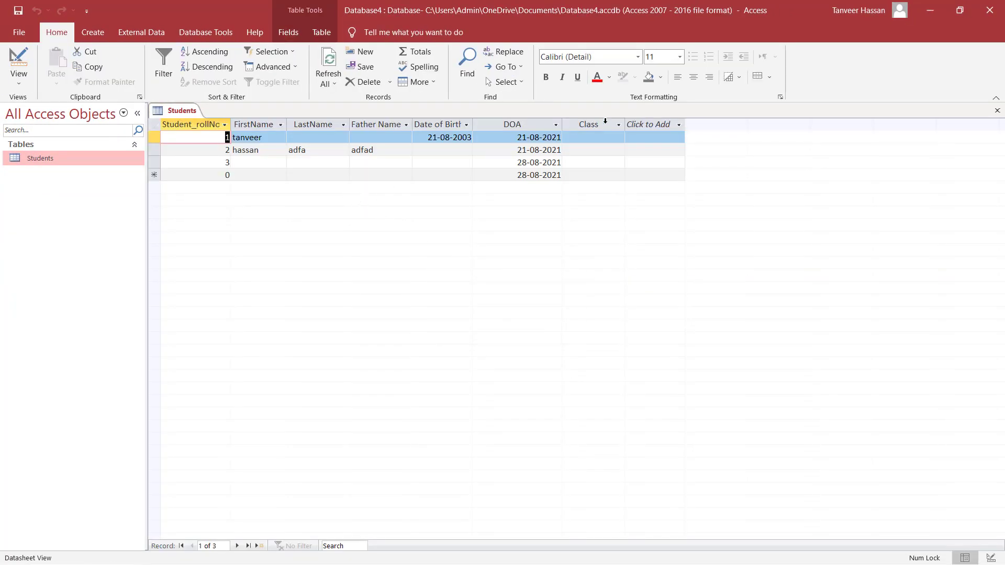
Move the Class column between Student_rollNo and FirstName and widen it.
click(585, 124)
drag(575, 125, 271, 120)
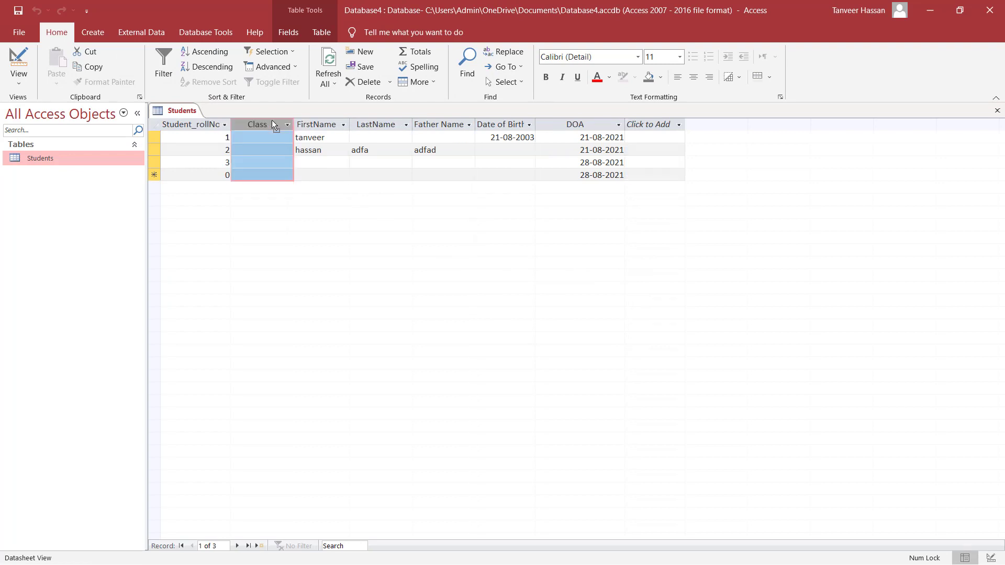
drag(419, 177, 514, 177)
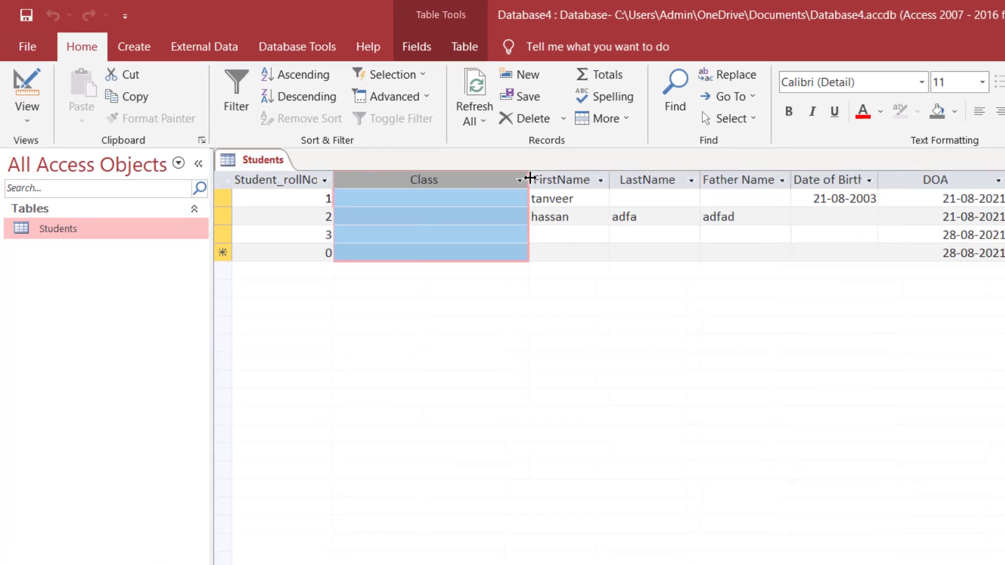
Enter 9 as the Class of the record with Student_rollNo 1 and advance to the following record.
click(448, 195)
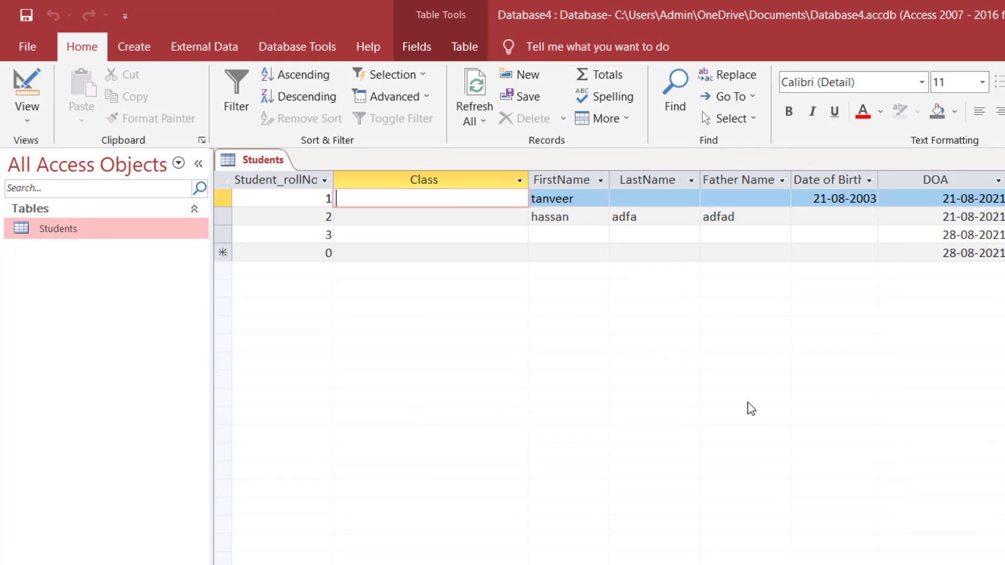
text(9)
key(Tab)
key(Tab)
key(Tab)
key(Tab)
key(Tab)
key(Tab)
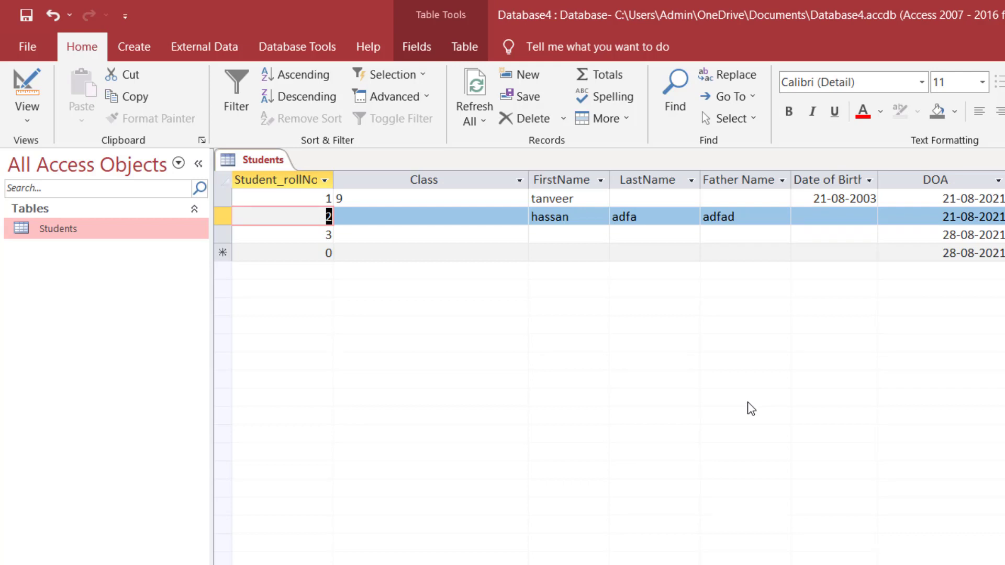
Enter 9 as the Class of the record with Student_rollNo 2.
key(Tab)
text(9)
key(Tab)
key(Tab)
key(Tab)
key(Tab)
key(Tab)
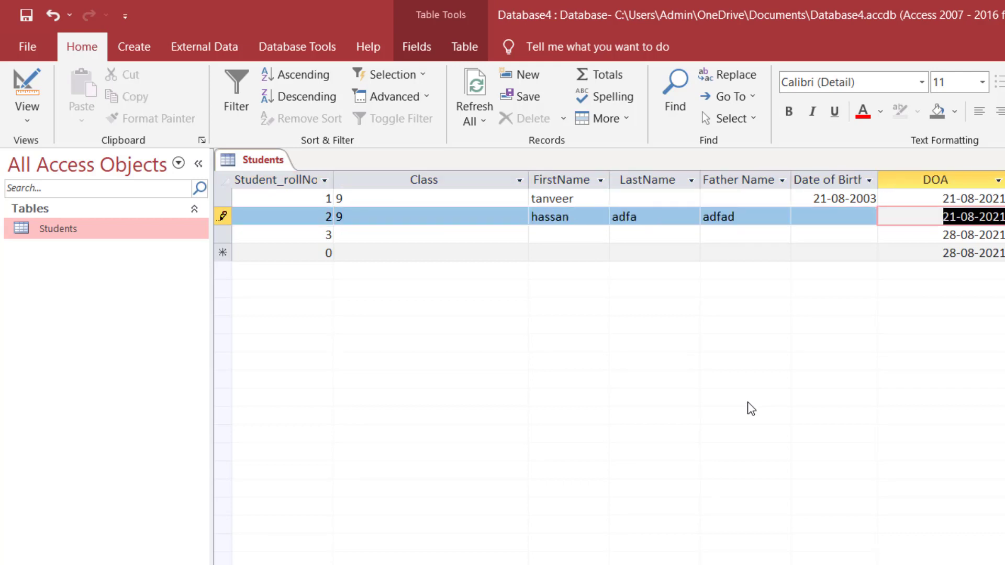
Enter 10 as the Class of the record with Student_rollNo 3.
key(Tab)
key(Tab)
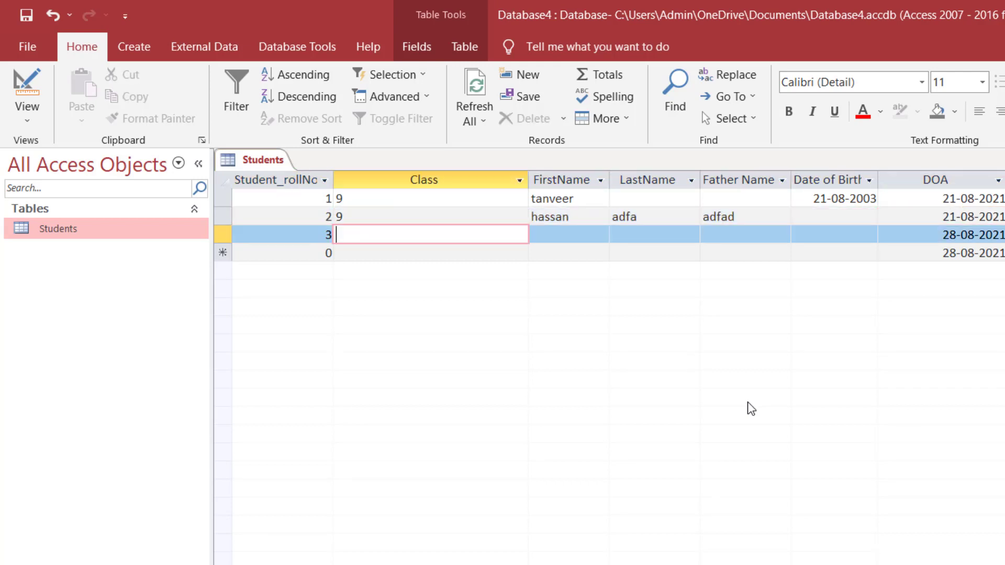
text(10)
key(Tab)
key(Tab)
key(Tab)
key(Tab)
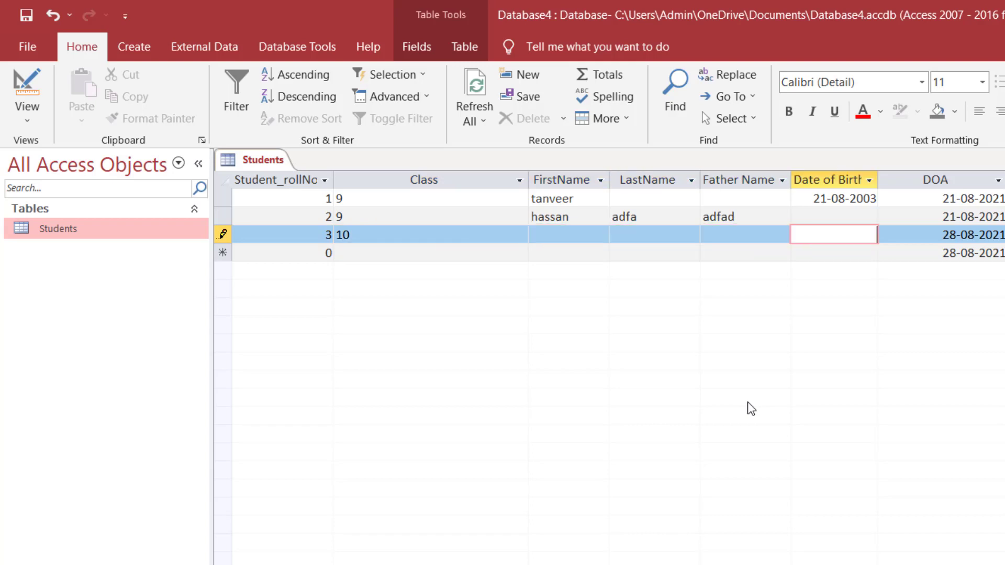
key(Tab)
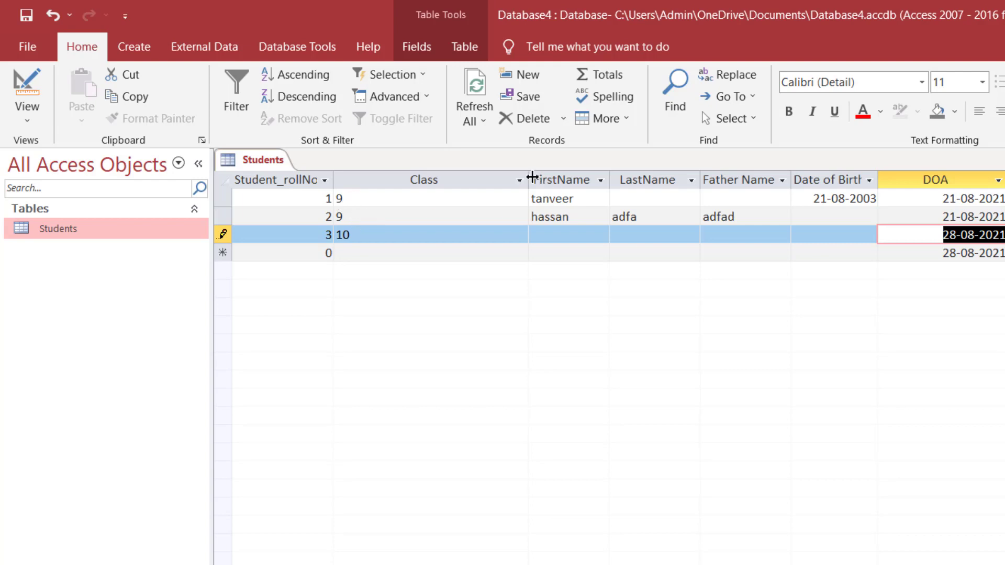
Narrow the Class column and place the cursor in the third record's Class cell.
drag(532, 178, 448, 178)
click(336, 235)
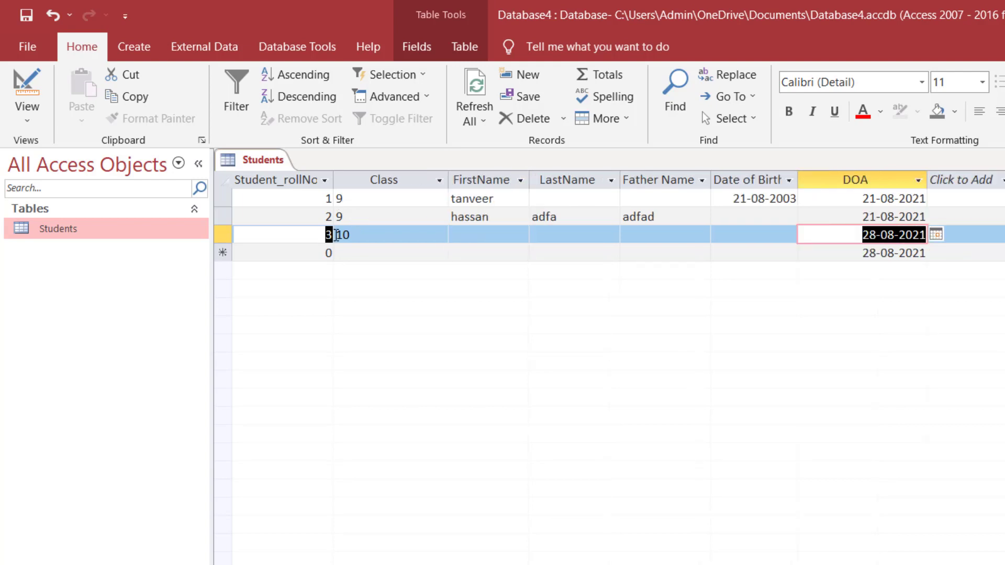
double_click(345, 235)
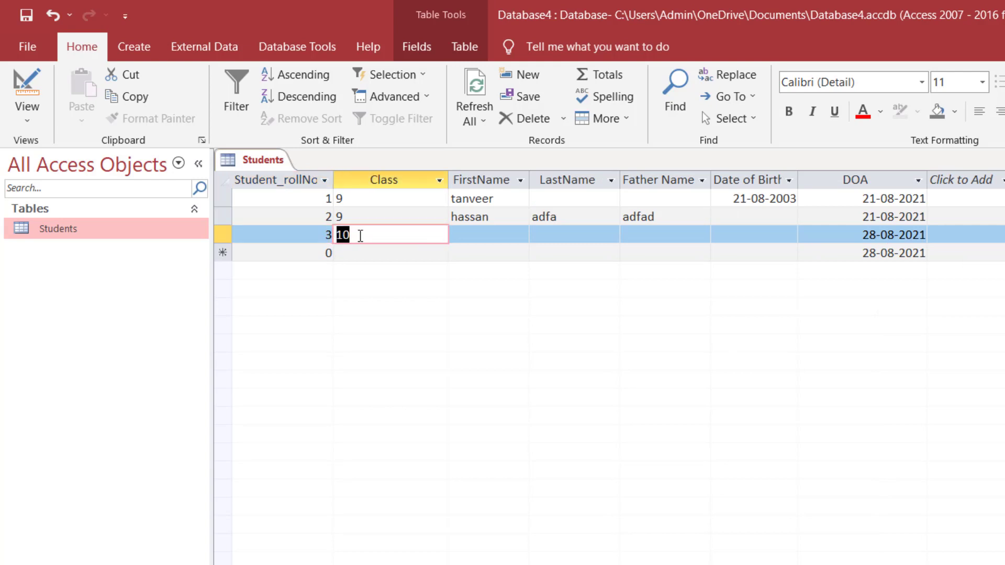
click(360, 235)
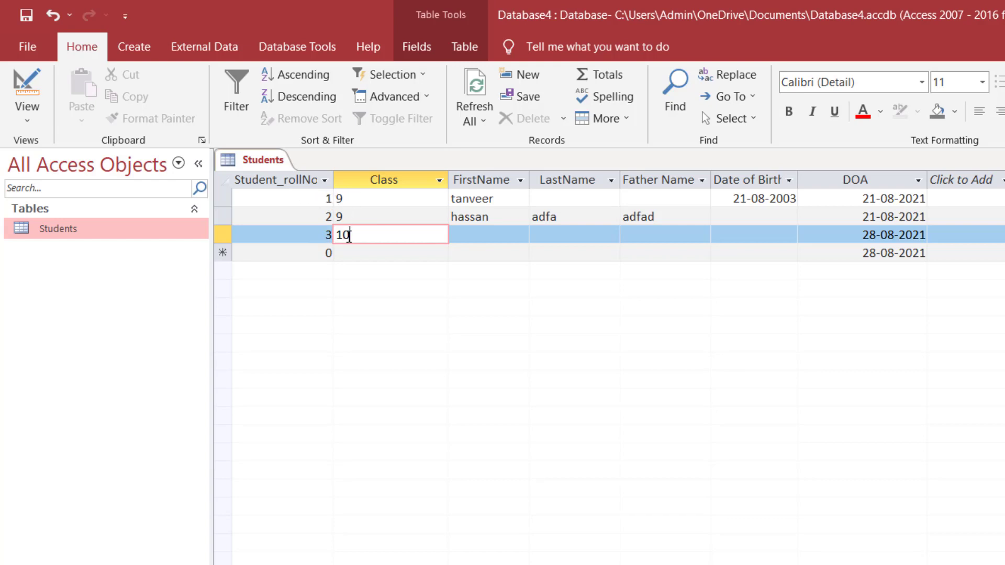
Try to change the third record's Student_rollNo to 1 and commit the record.
click(315, 233)
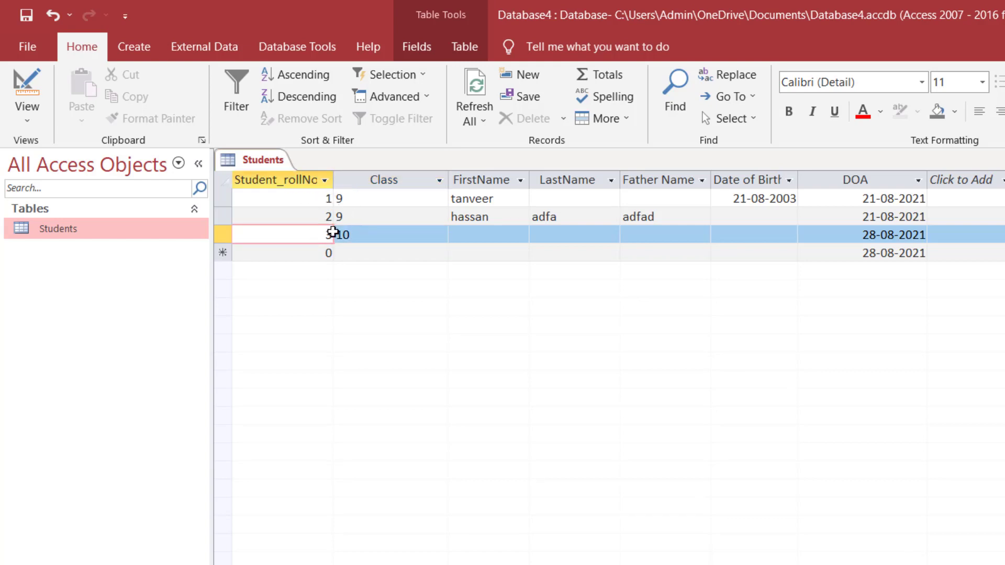
double_click(329, 234)
text(1)
key(Tab)
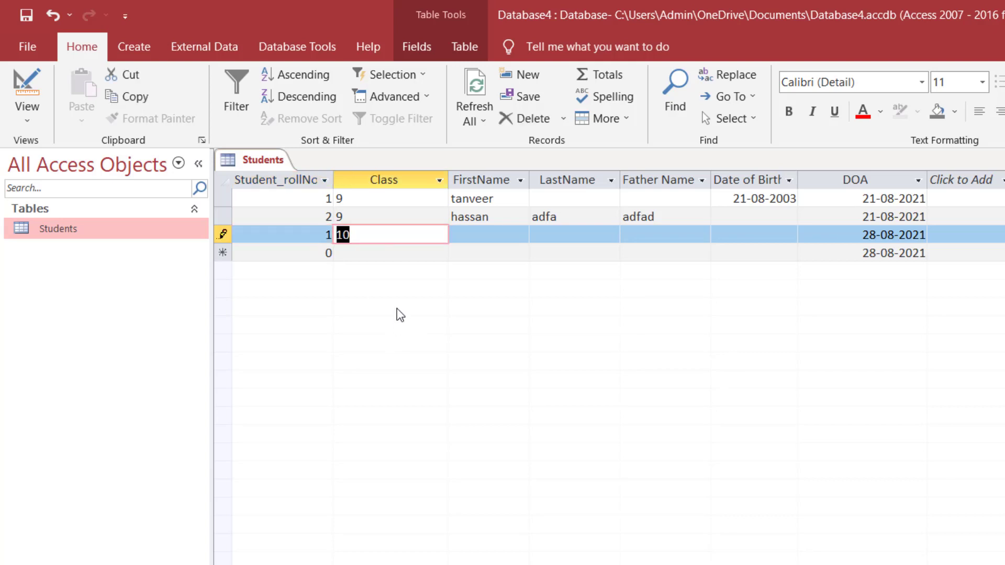
key(Tab)
key(Tab)
key(Tab)
key(Tab)
key(Tab)
key(Tab)
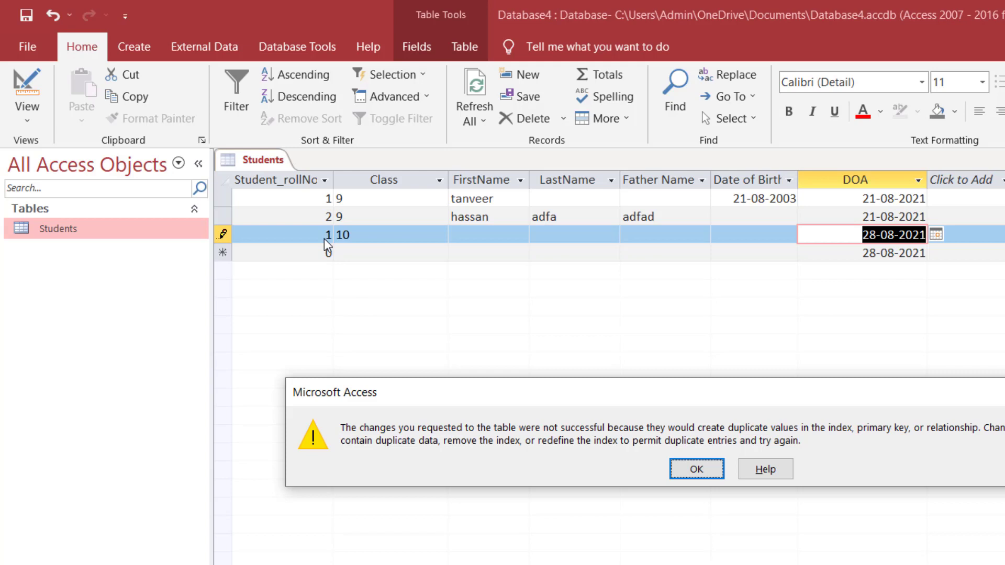
click(704, 472)
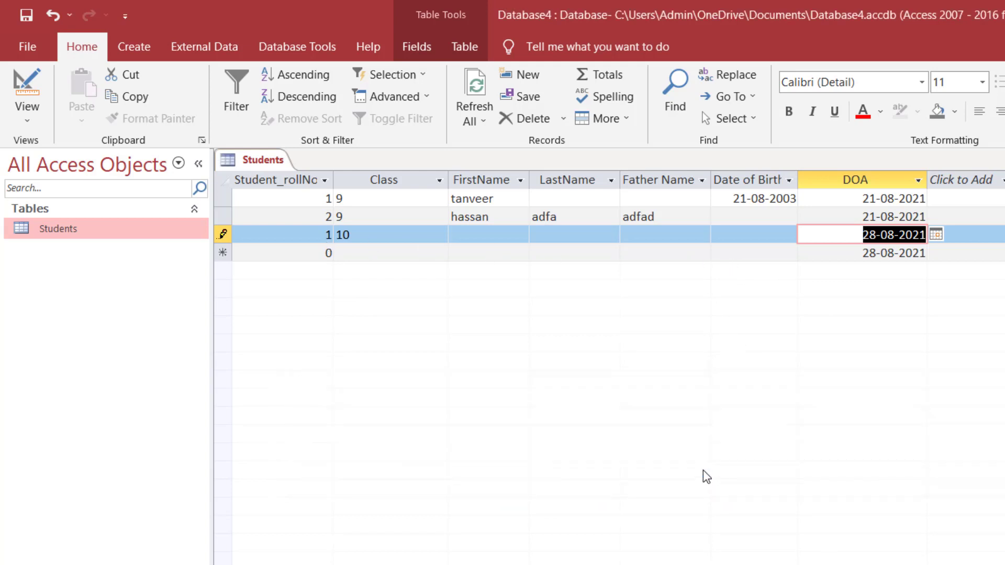
Set the third record's Student_rollNo back to 3 and advance to the new record row.
double_click(319, 235)
text(3)
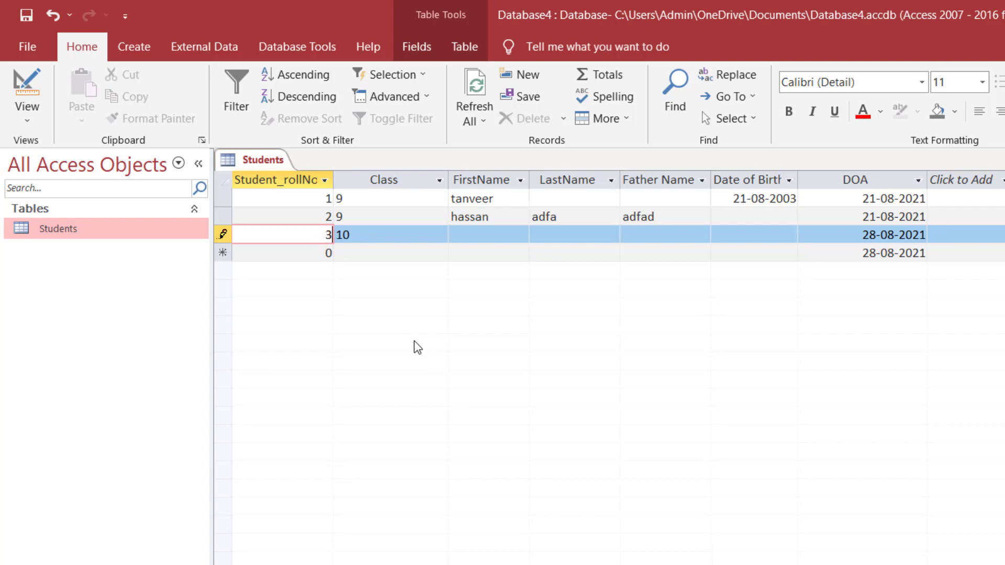
key(Tab)
key(Tab)
key(Tab)
key(Tab)
key(Tab)
key(Tab)
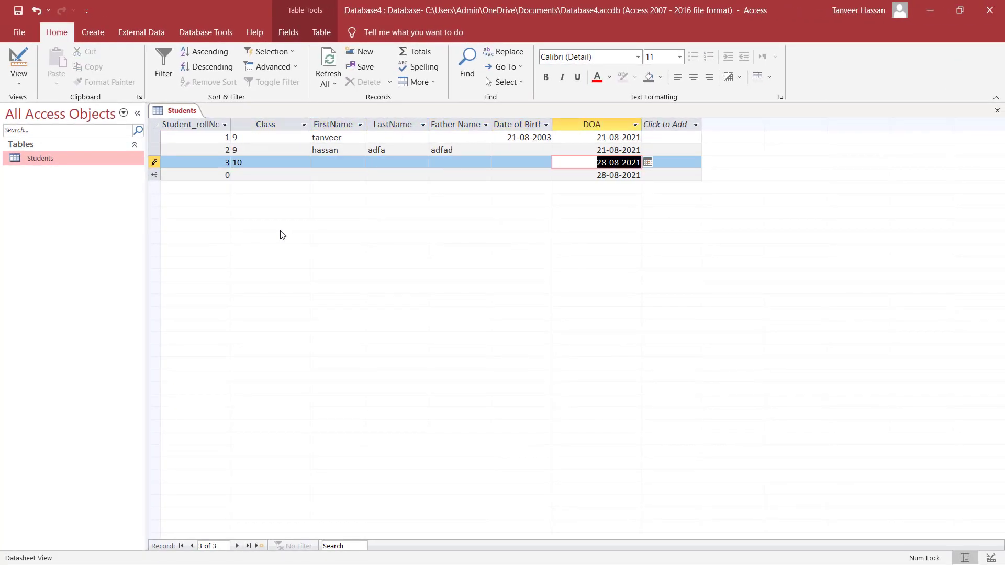
key(Tab)
key(Tab)
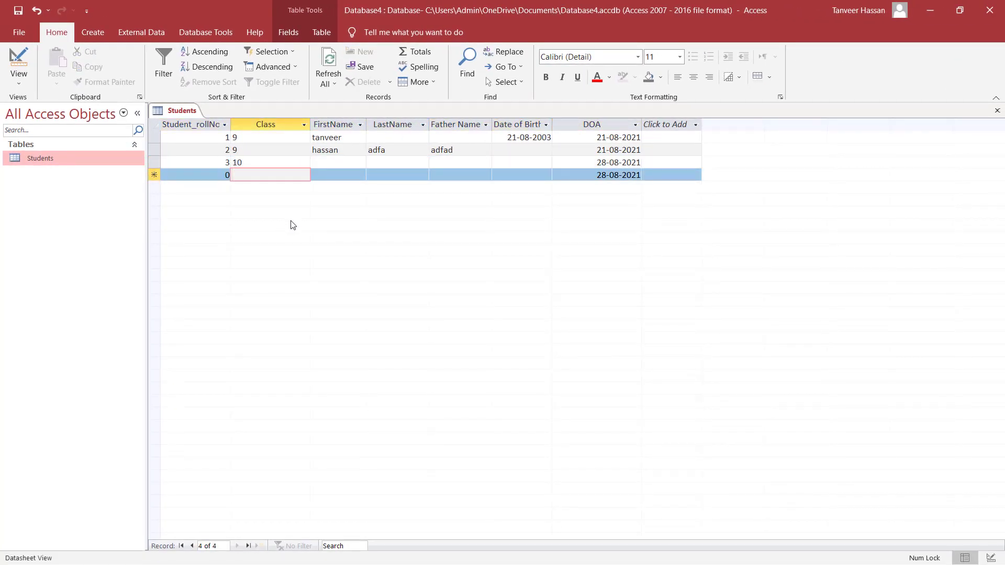
Show the table in Design view and make the Student_rollNo and Class fields a combined primary key.
click(19, 63)
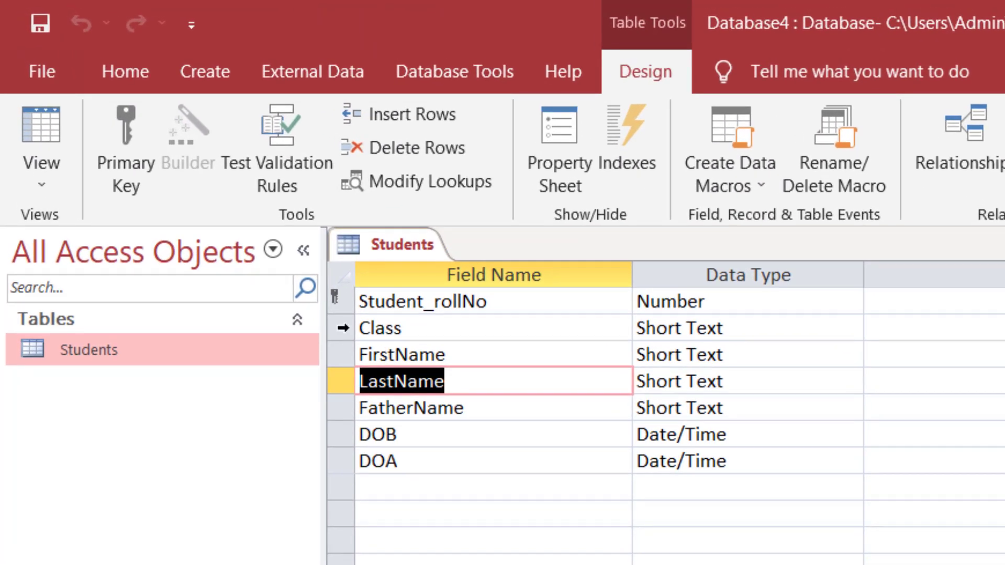
click(338, 328)
click(337, 300)
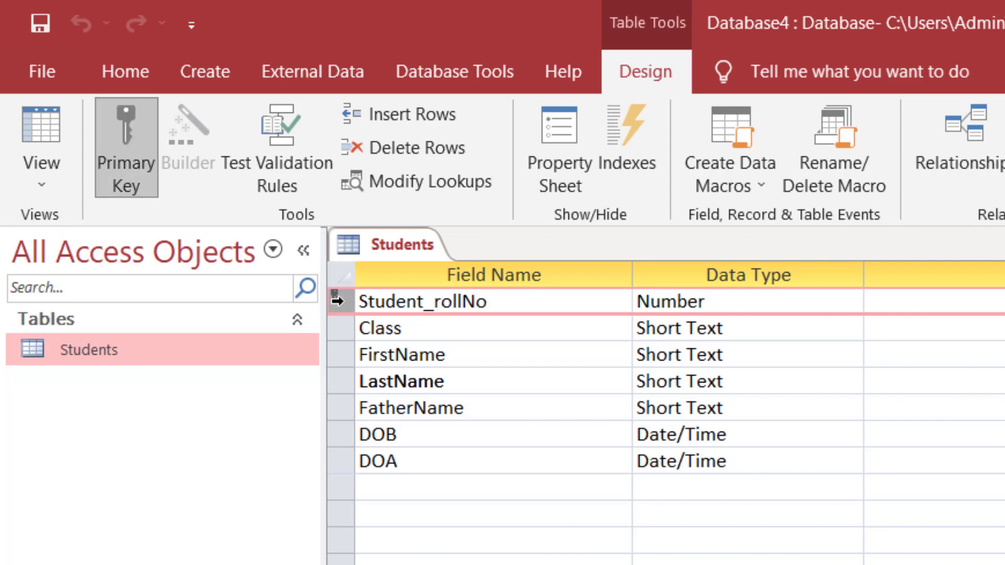
click(339, 352)
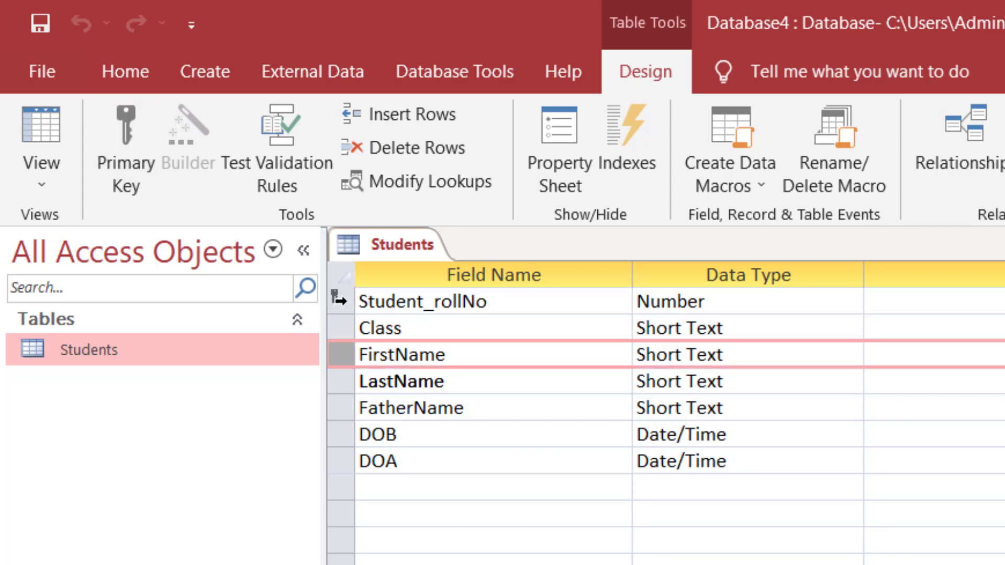
click(339, 300)
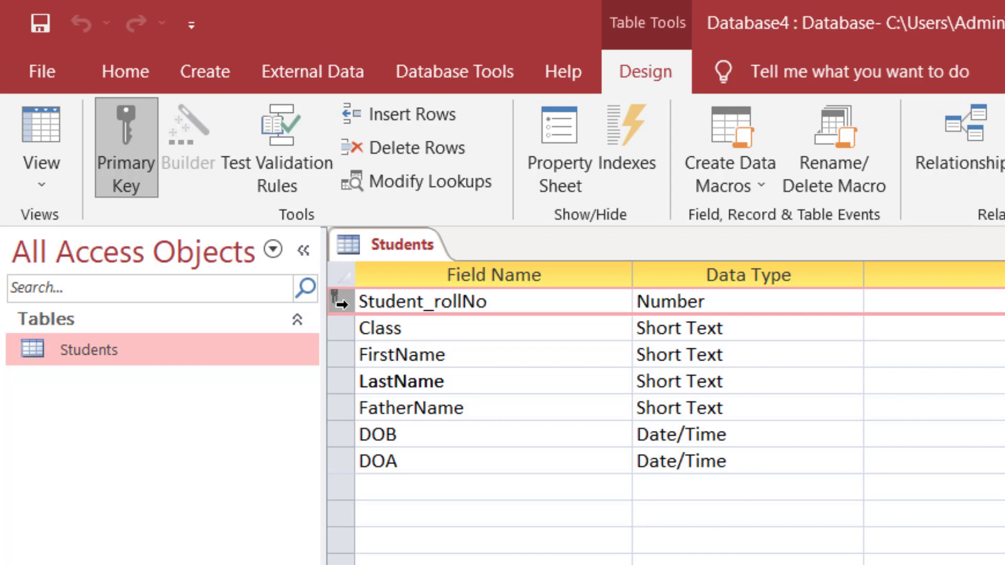
shift+click(343, 327)
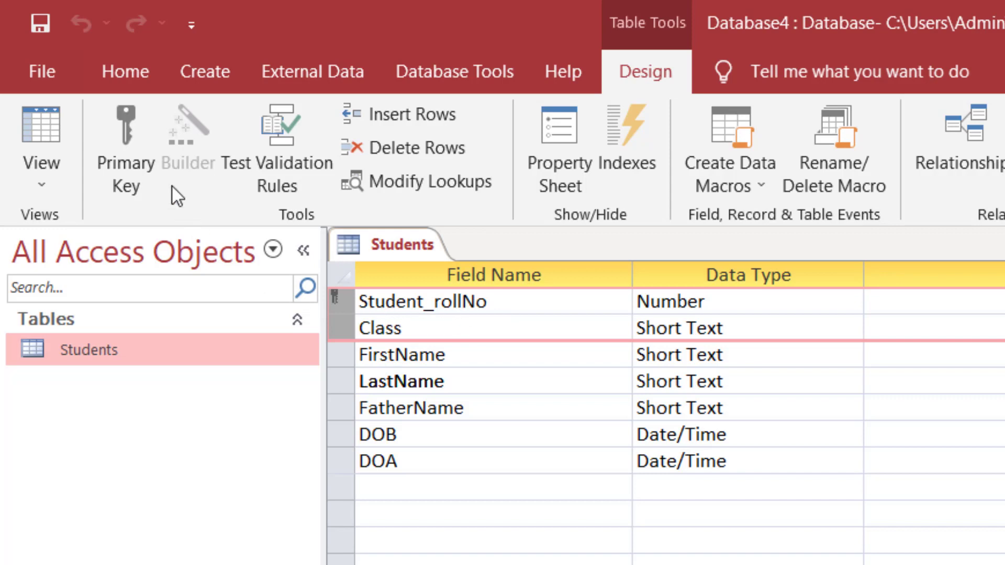
click(117, 131)
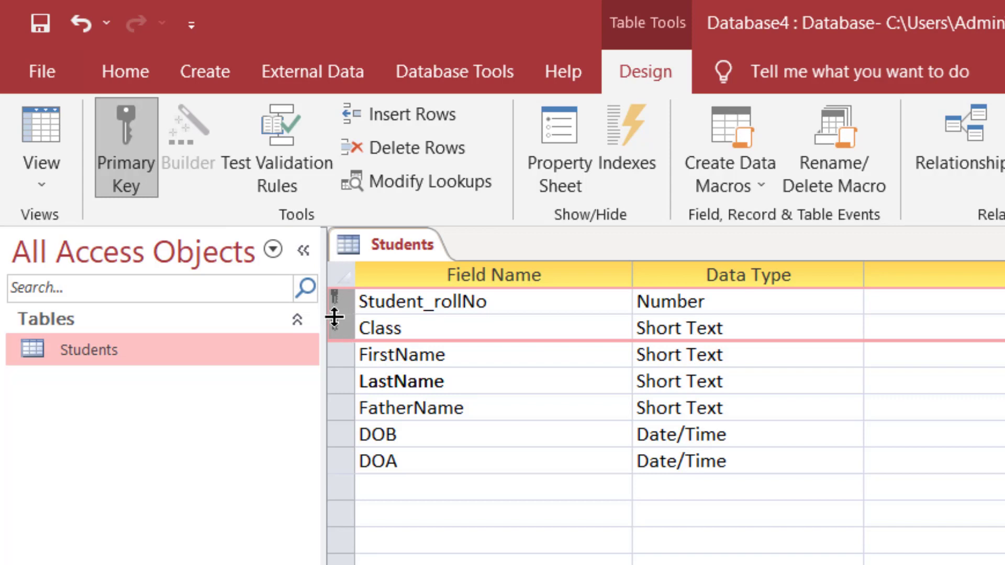
Remove the combined primary key and make Student_rollNo alone the primary key.
click(124, 130)
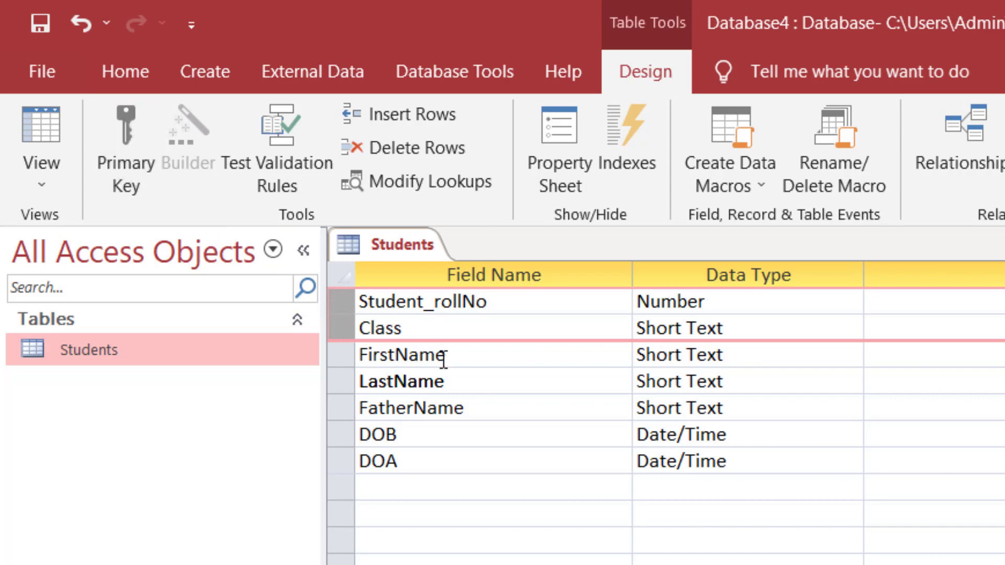
click(443, 355)
click(409, 303)
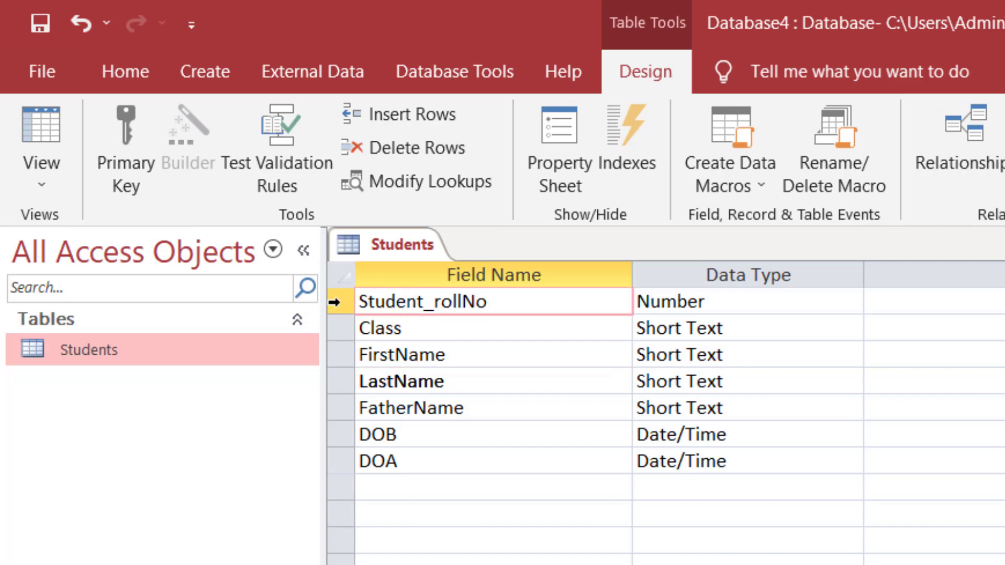
click(124, 128)
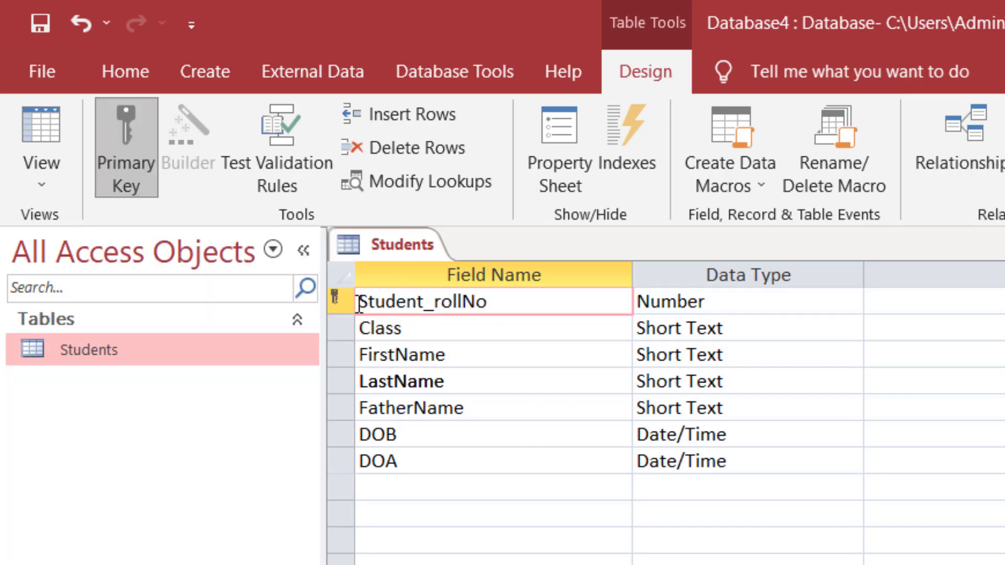
Make the Class field alone the primary key.
click(421, 328)
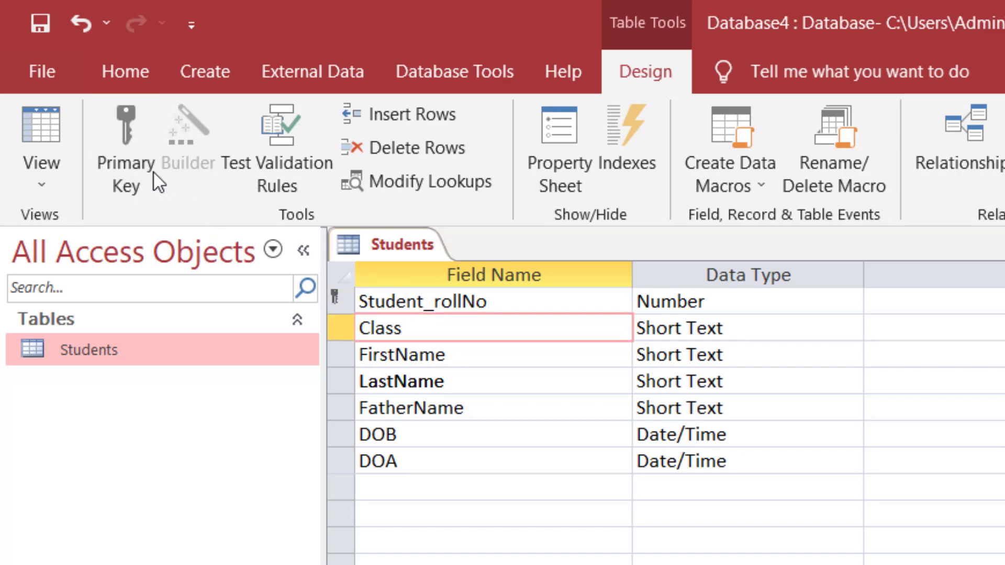
click(129, 136)
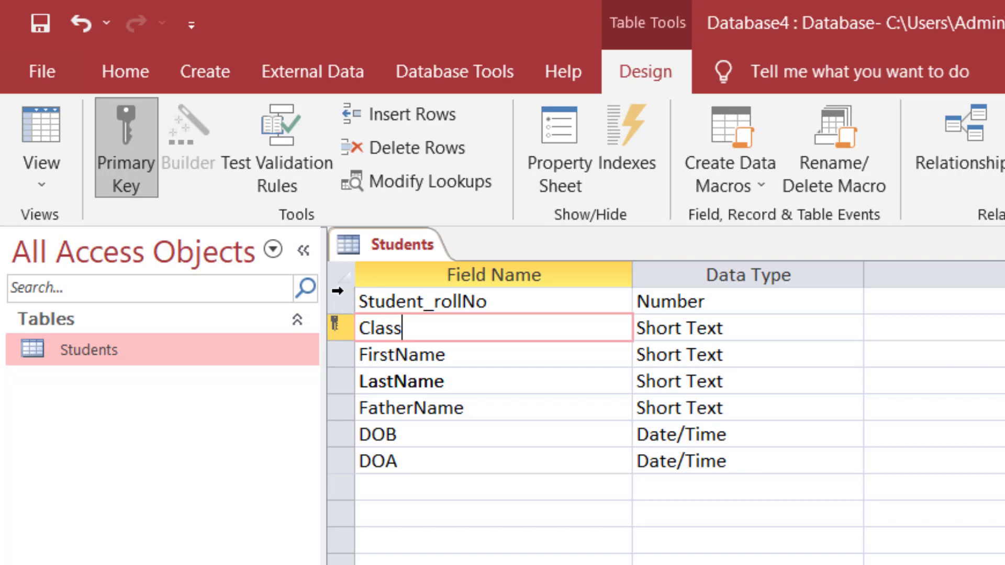
Set Student_rollNo and Class together as the composite primary key and return to Datasheet view.
drag(337, 294, 336, 323)
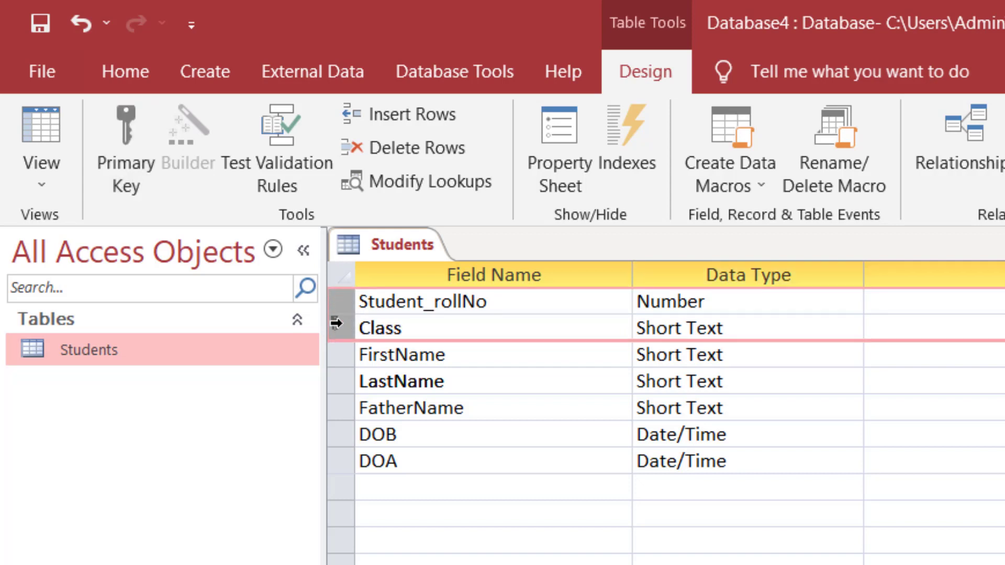
click(125, 139)
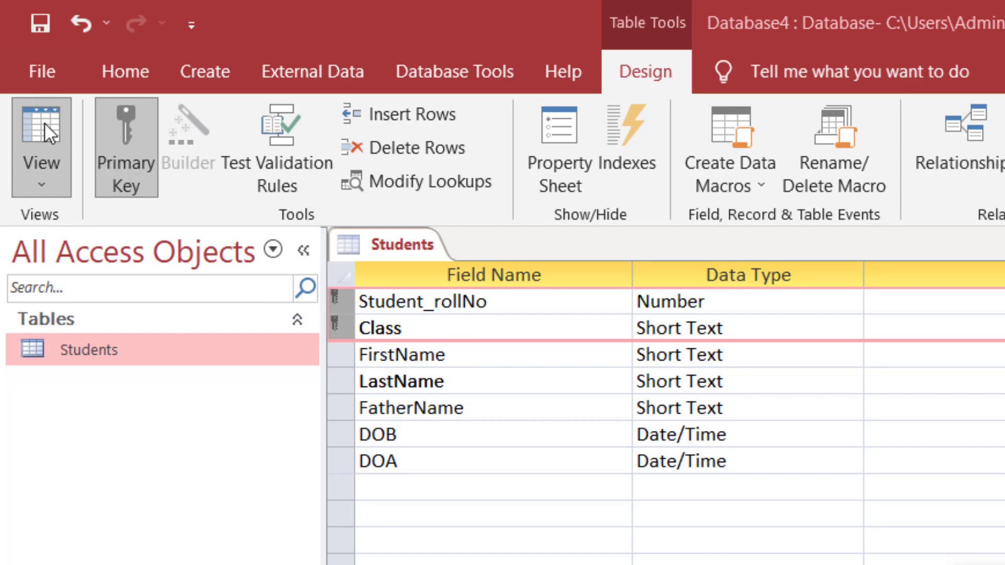
click(41, 146)
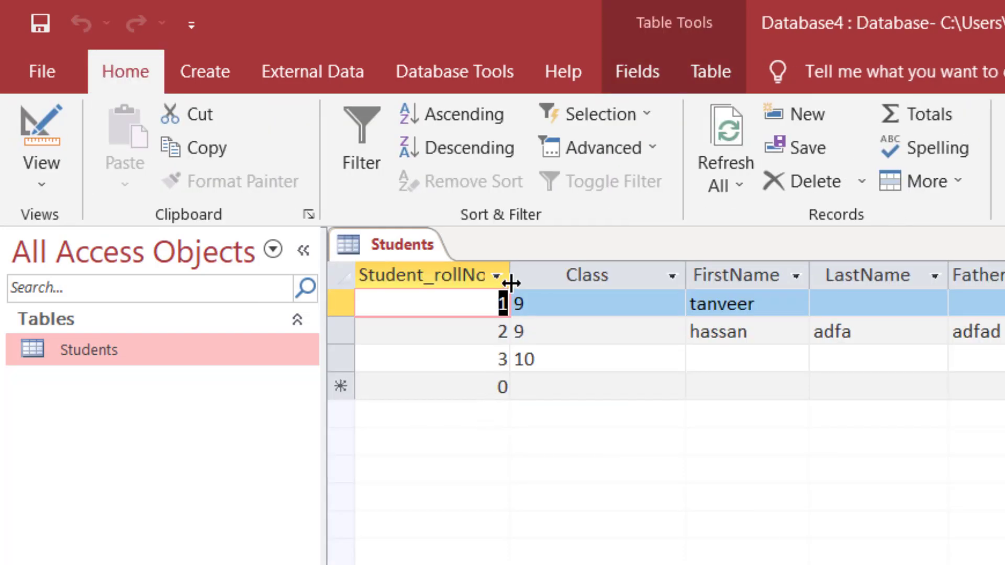
Change the Student_rollNo of the Class 10 record to 1 and commit the record.
click(585, 271)
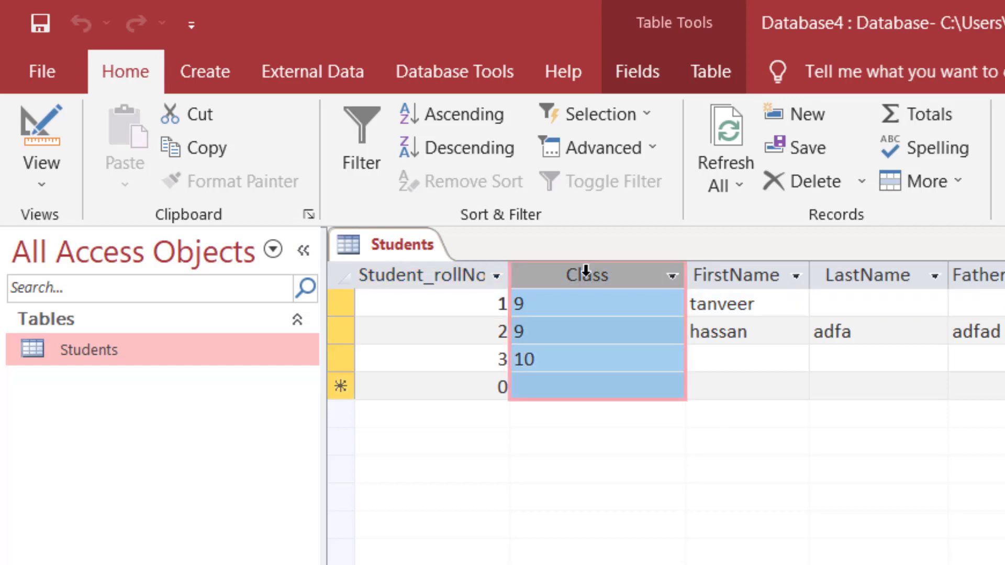
click(468, 271)
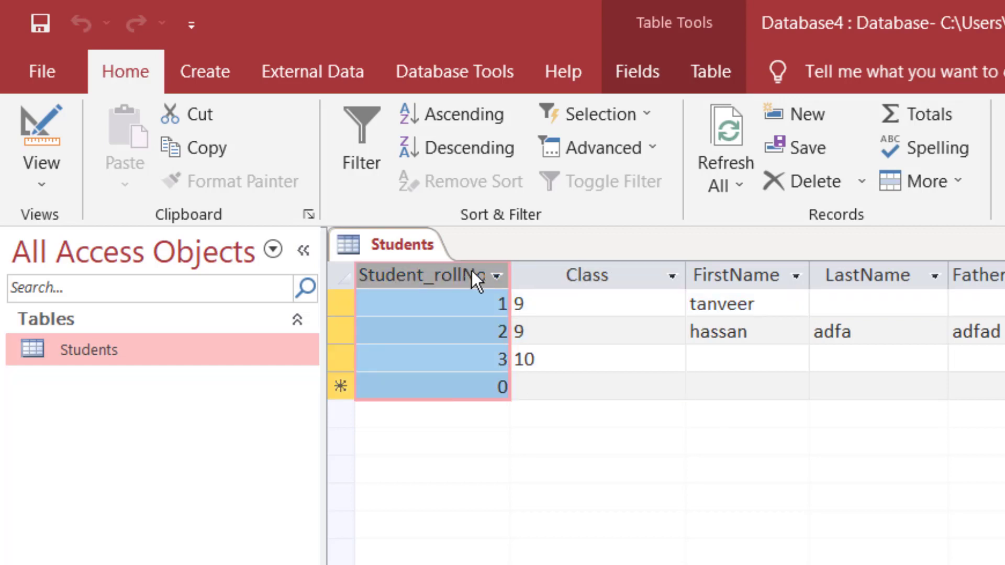
double_click(497, 354)
text(1)
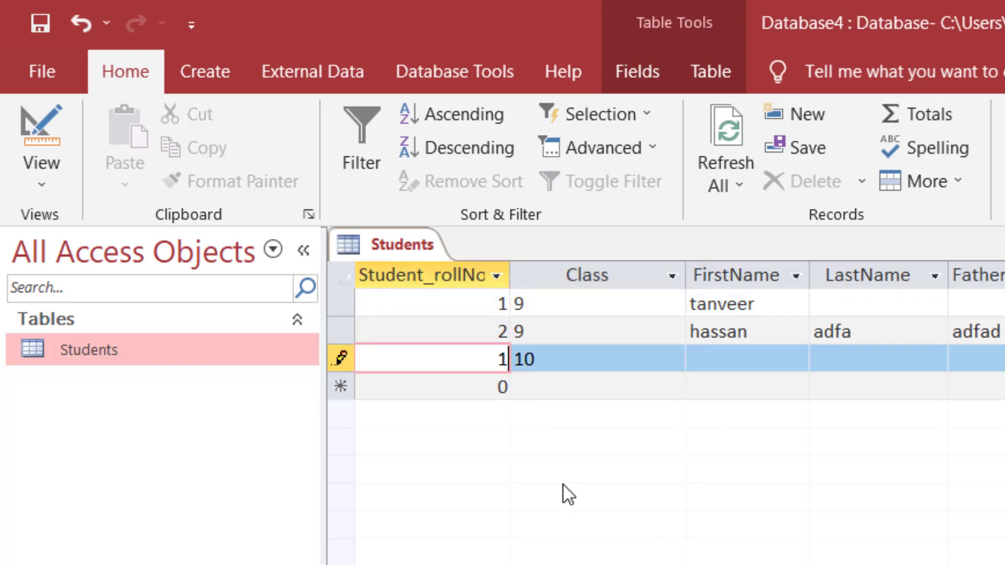
key(Tab)
key(Tab)
key(Tab)
key(Tab)
key(Tab)
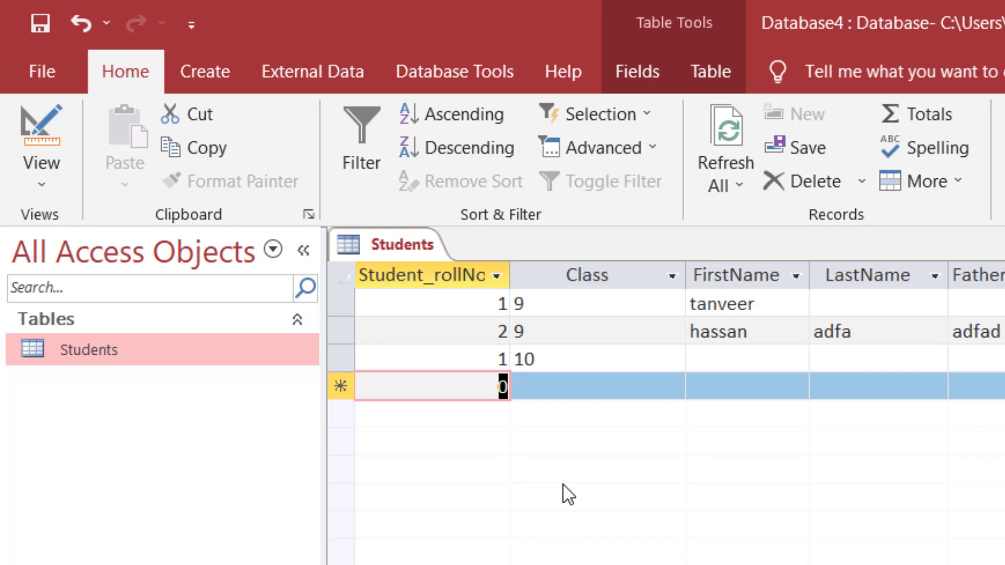
Add a record with Student_rollNo 2 and Class 10.
text(2)
key(Tab)
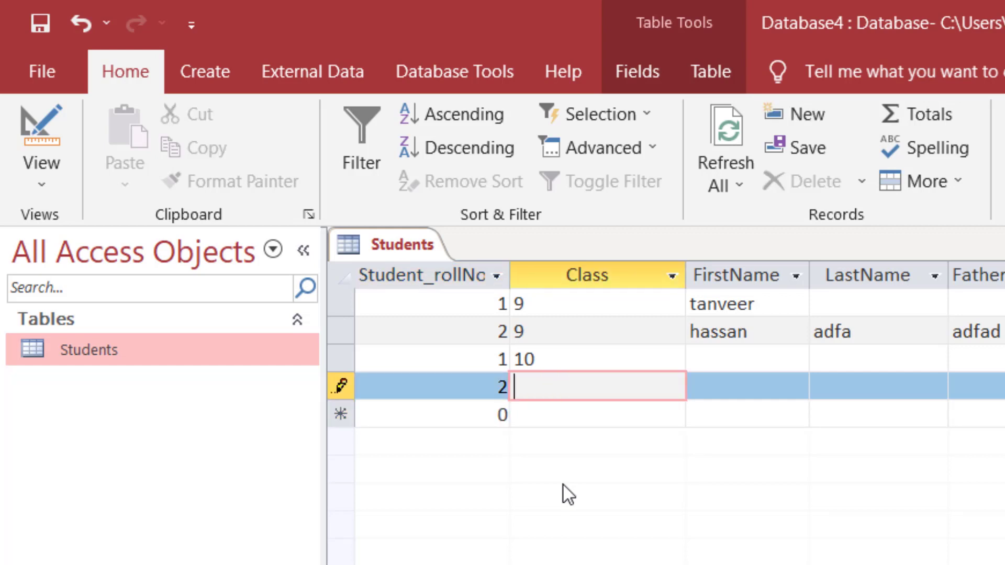
text(10)
key(Tab)
key(Tab)
key(Tab)
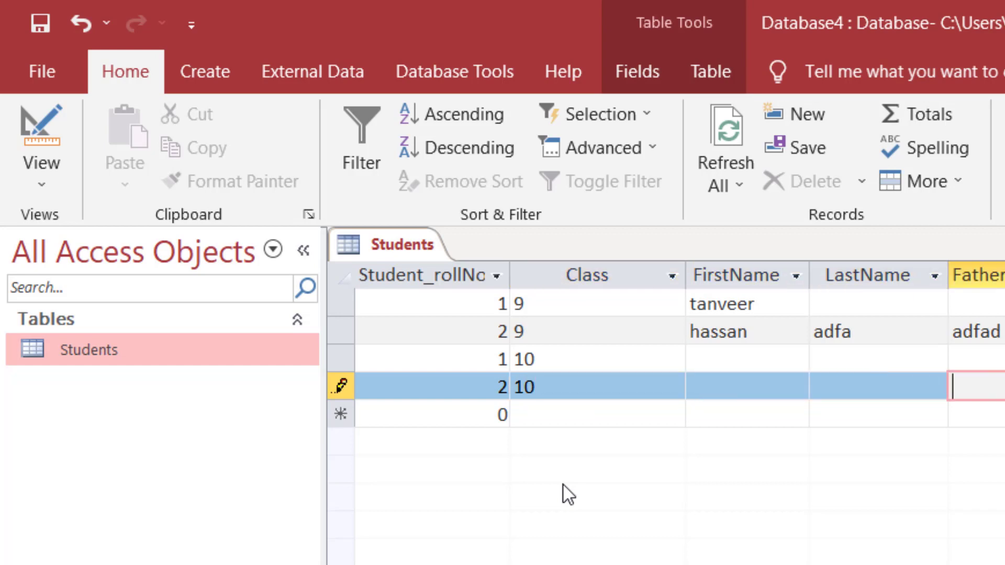
key(Tab)
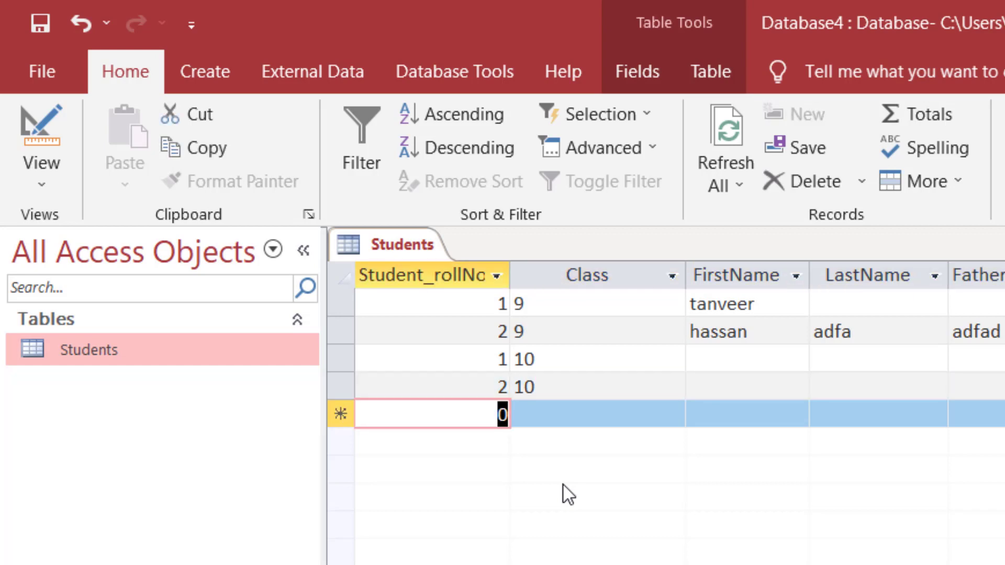
Add a record with Student_rollNo 3 and Class 9, leaving its remaining fields at their defaults.
text(3)
key(Tab)
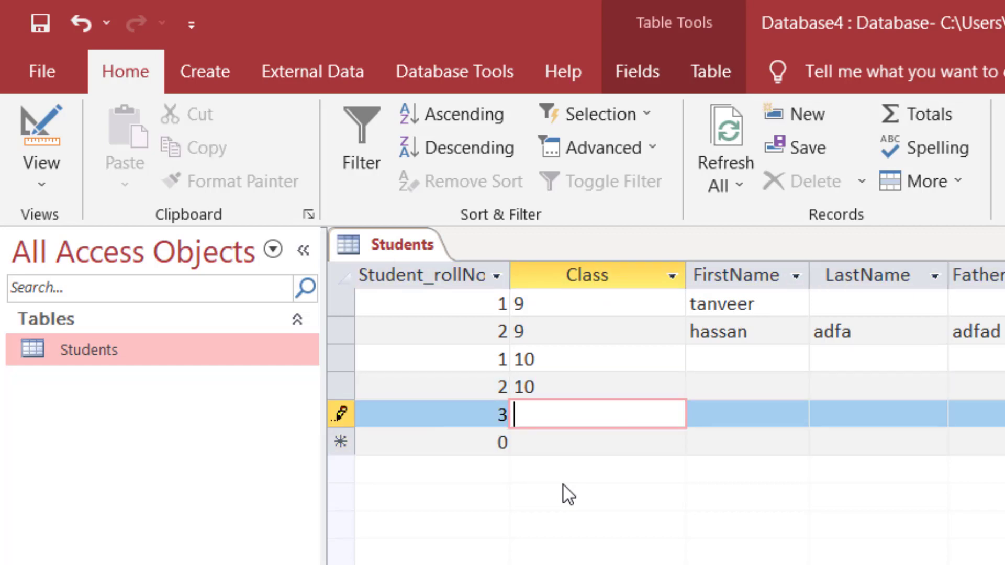
text(9)
key(Tab)
key(Tab)
key(Tab)
key(Tab)
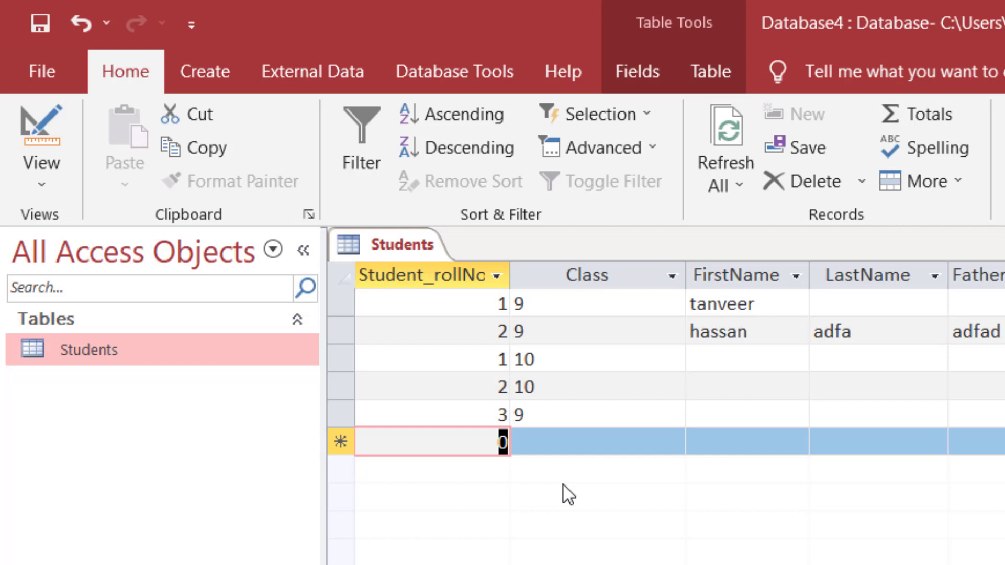
Add a record with Student_rollNo 4 and Class 9, leaving its remaining fields at their defaults.
text(4)
key(Tab)
text(9)
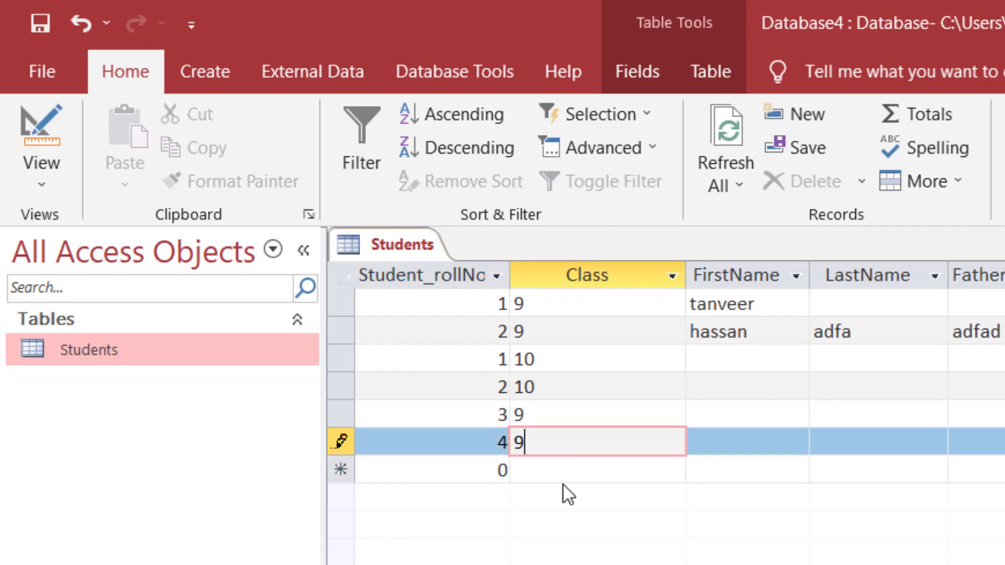
key(Tab)
key(Tab)
key(Tab)
key(Tab)
key(Tab)
key(Tab)
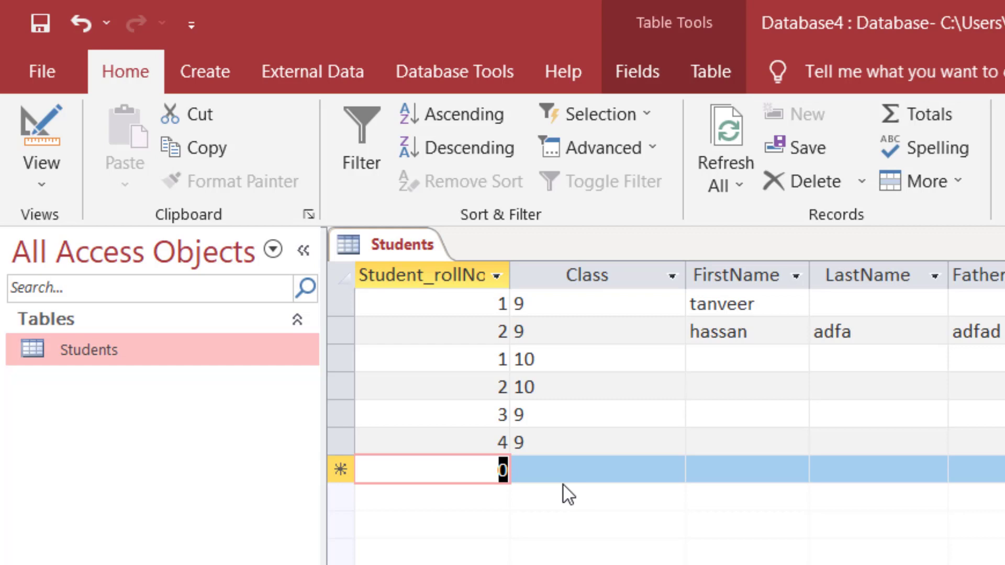
Try to add a second record with Student_rollNo 2 and Class 10, and dismiss the resulting message.
text(2)
key(Tab)
text(1)
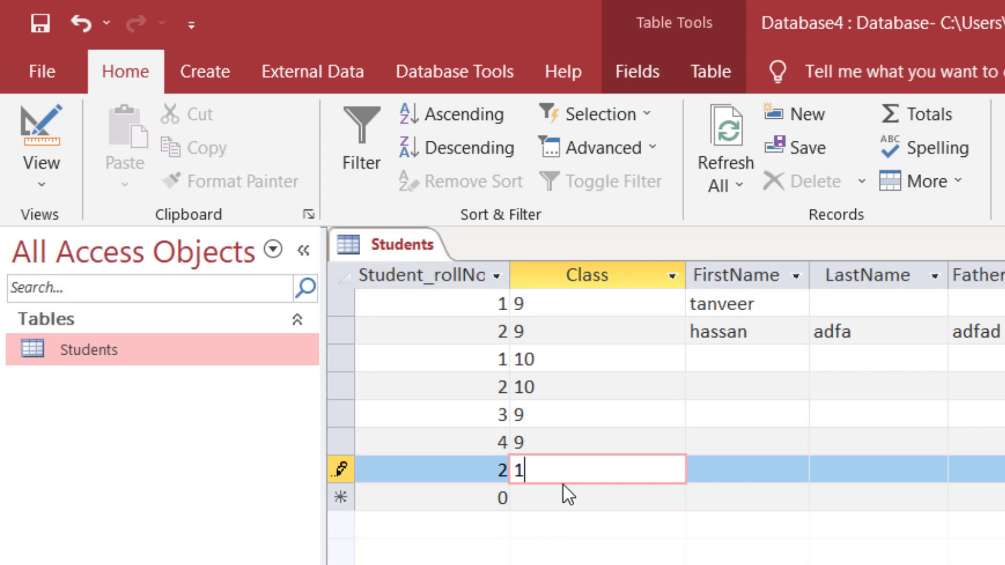
text(0)
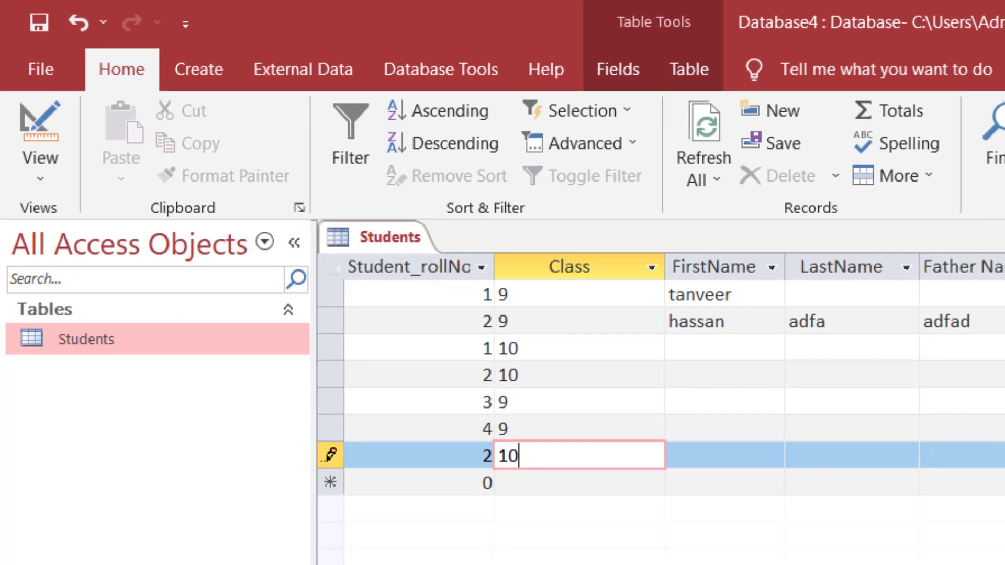
key(Tab)
key(Tab)
key(Tab)
key(Tab)
key(Tab)
key(Tab)
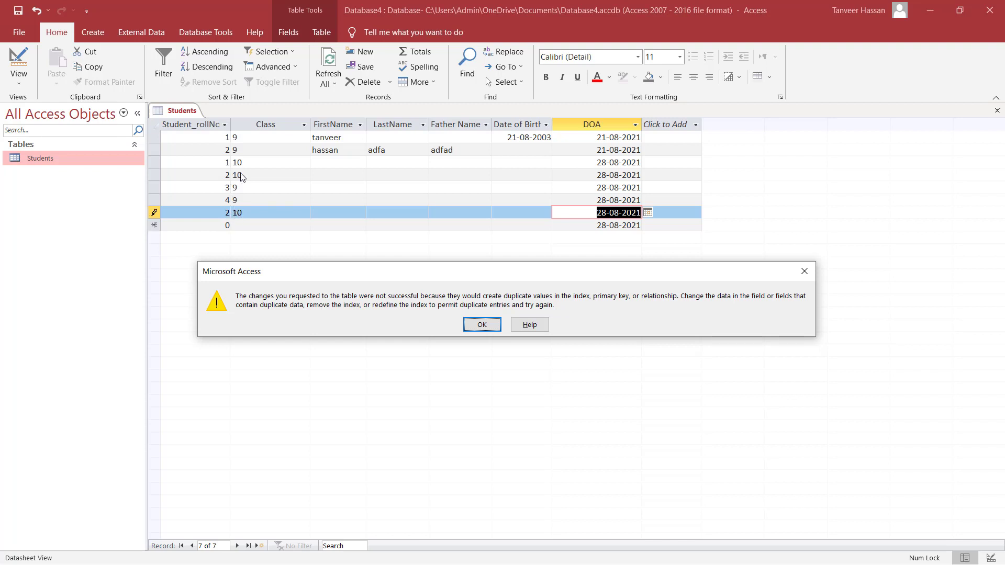
click(478, 325)
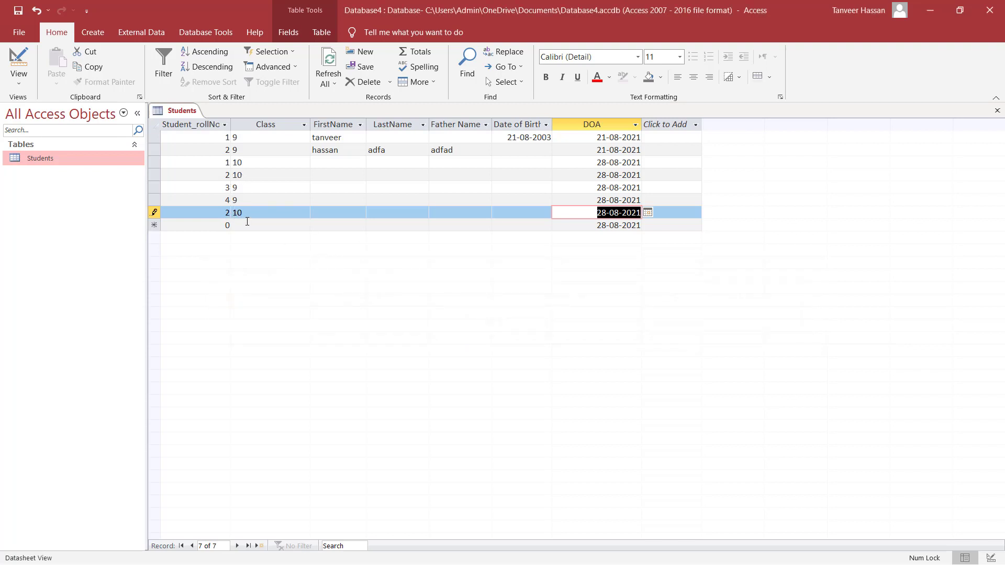
Set the uncommitted last record to Student_rollNo 3 and Class 10, and commit it.
double_click(227, 212)
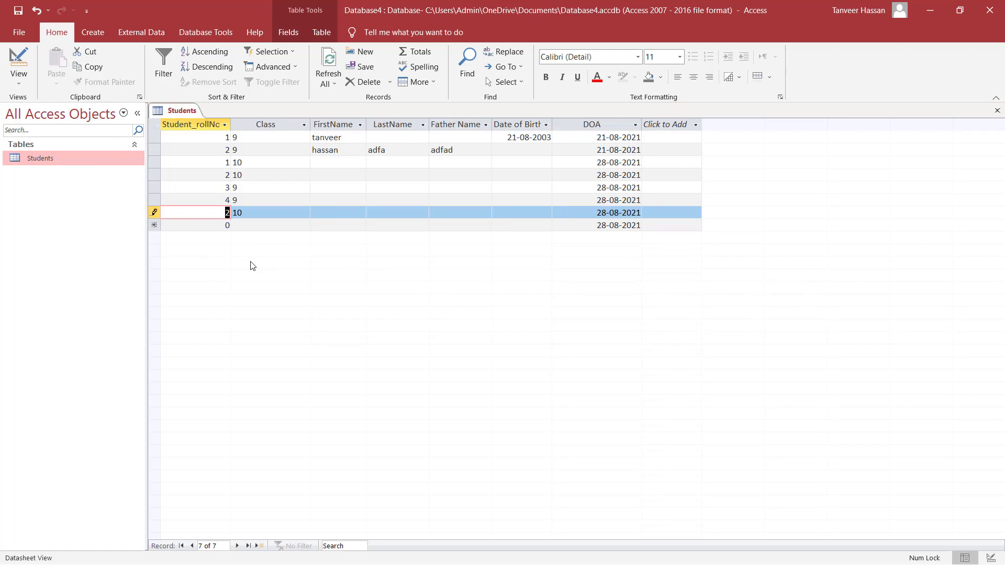
text(4)
key(BackSpace)
text(3)
key(Tab)
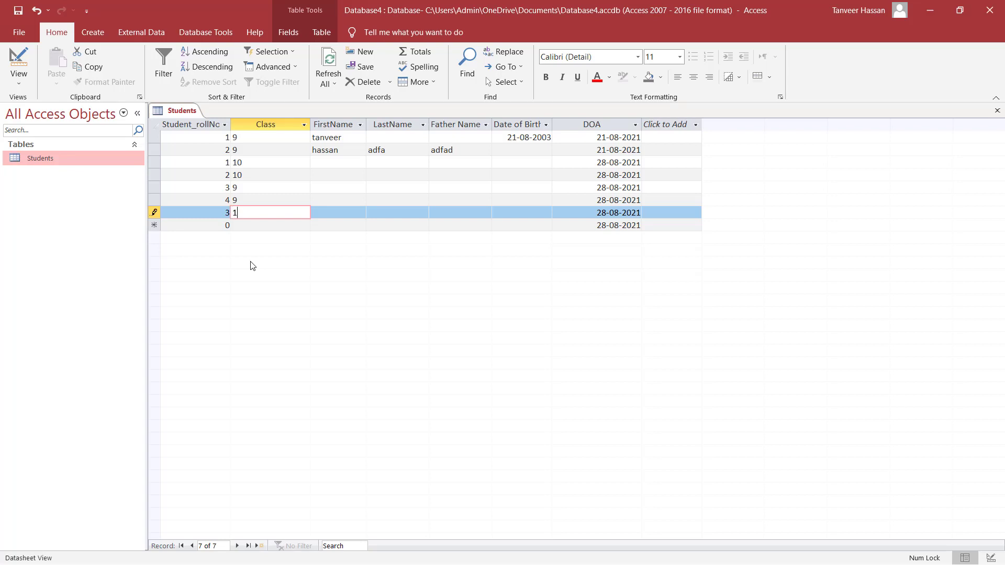
key(Tab)
key(Tab)
key(Tab)
key(Tab)
key(Tab)
key(Tab)
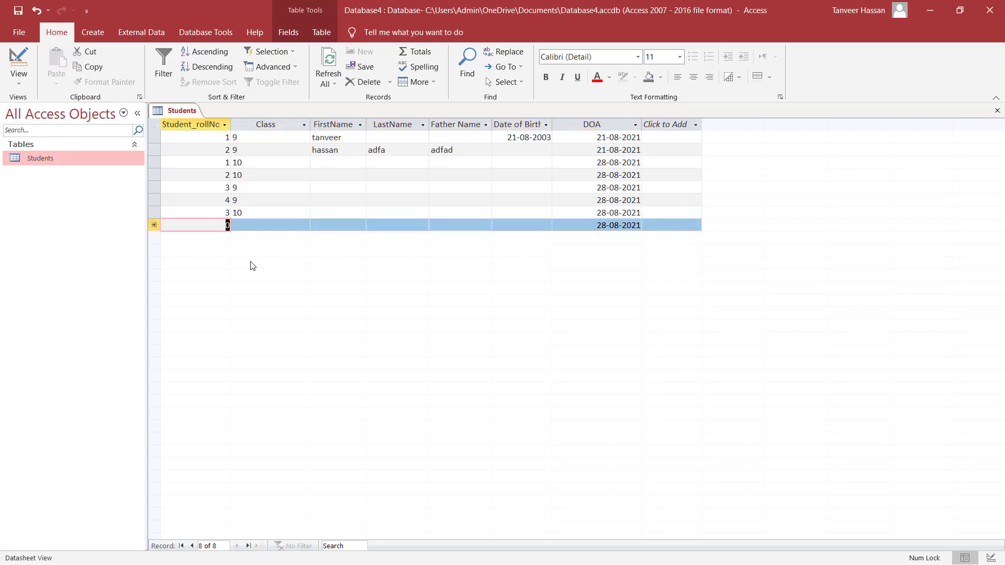
Compare the records that share Student_rollNo 2 in Class 9 and Class 10.
click(244, 151)
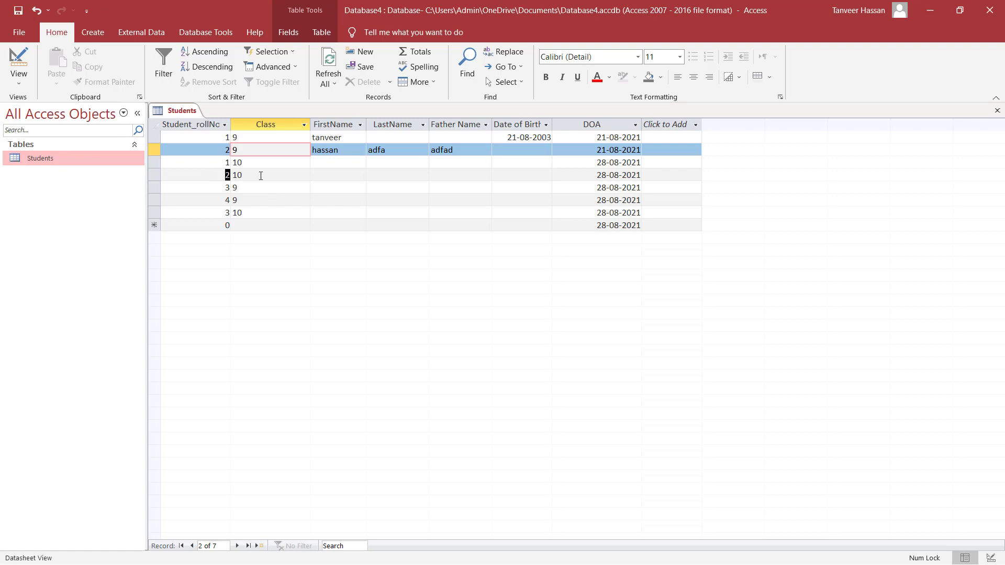
click(214, 175)
key(Tab)
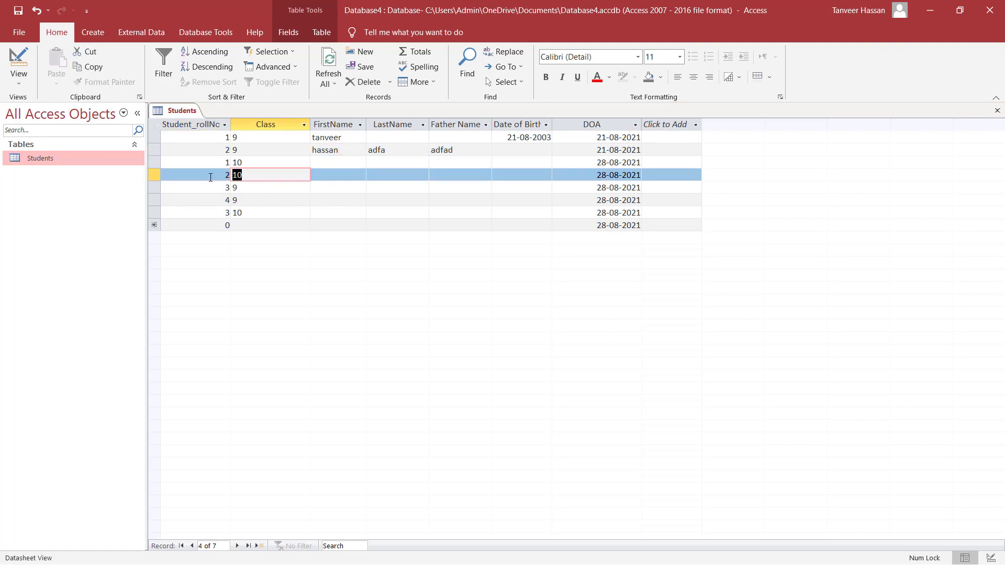
double_click(224, 174)
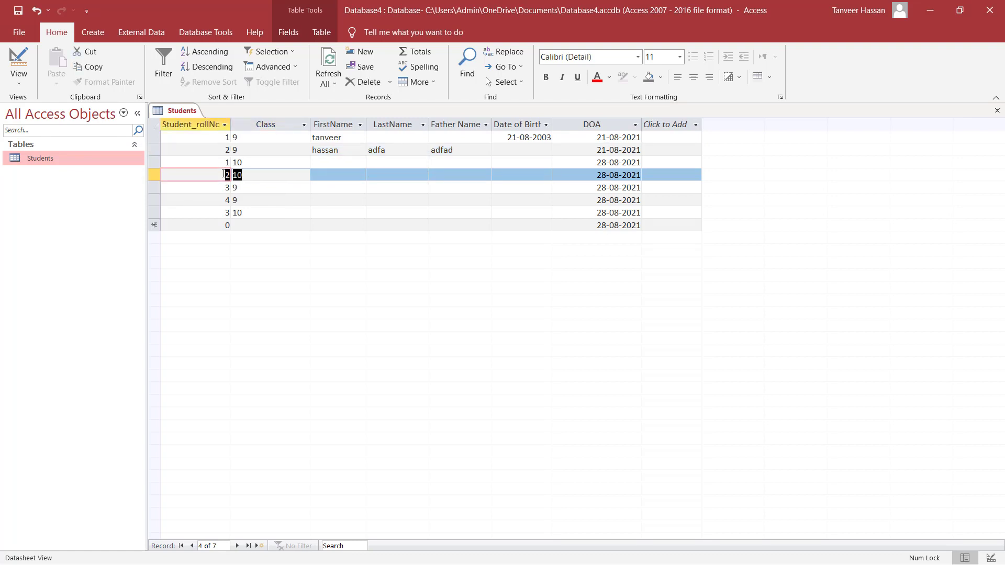
key(Tab)
mouse_move(222, 174)
mouse_down()
mouse_move(255, 174)
mouse_move(227, 175)
mouse_up()
click(222, 175)
click(221, 175)
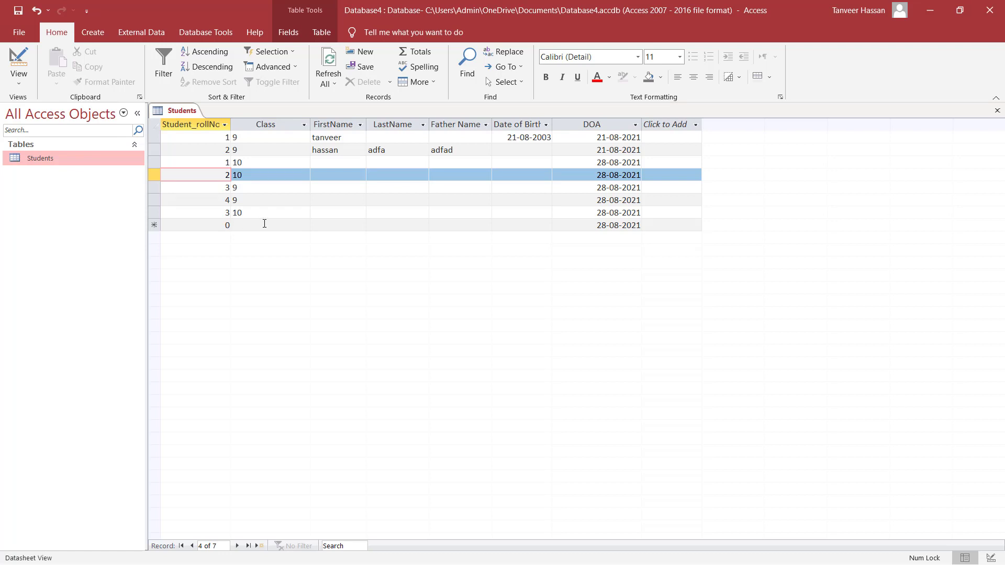
click(267, 124)
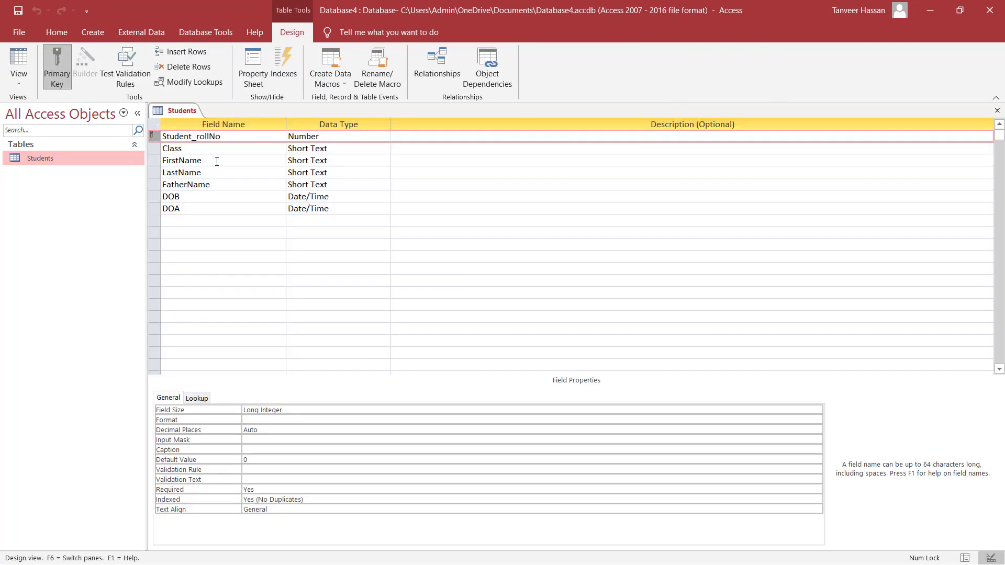
Examine the general field properties of Student_rollNo in Design view, from Field Size through Required.
click(227, 137)
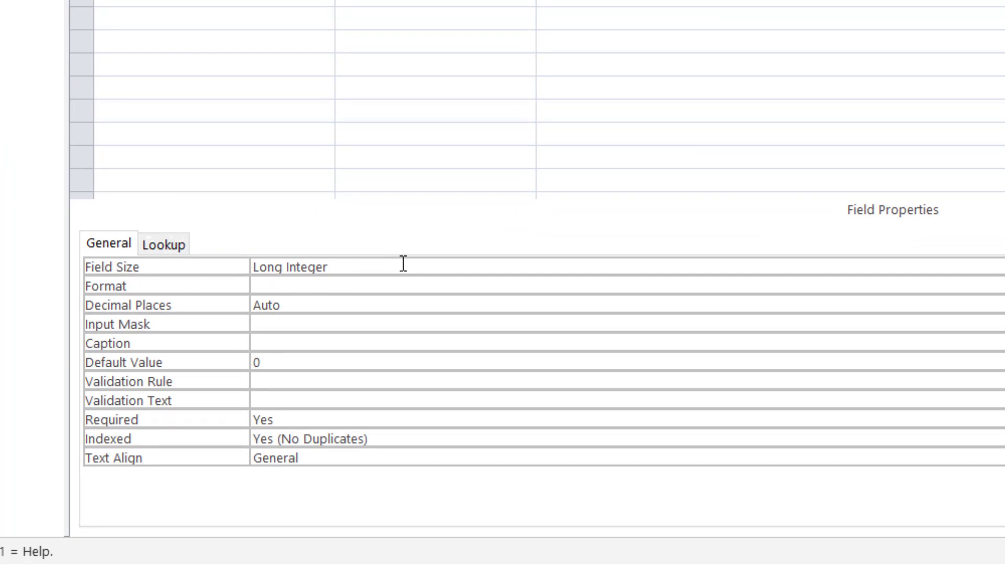
click(425, 268)
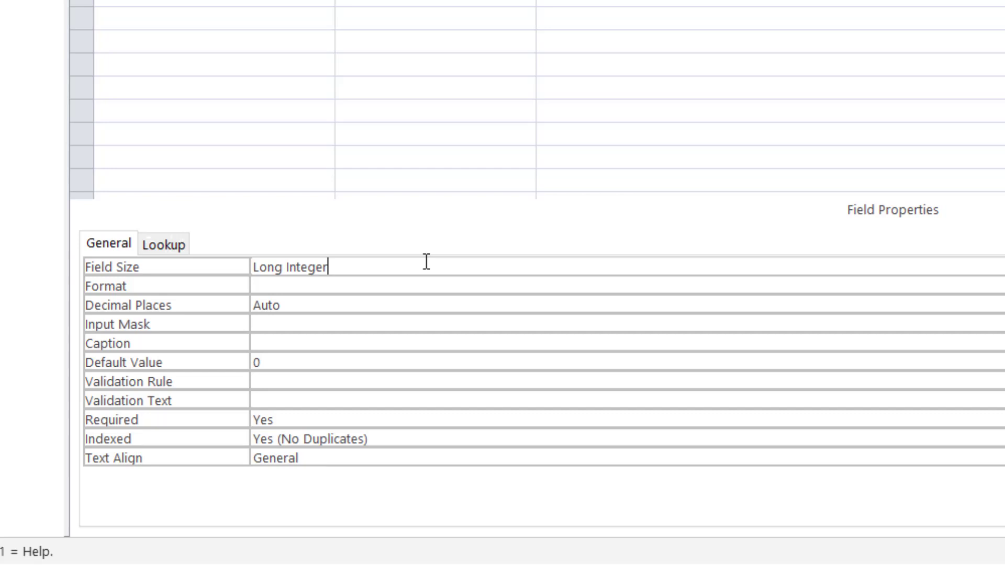
click(379, 286)
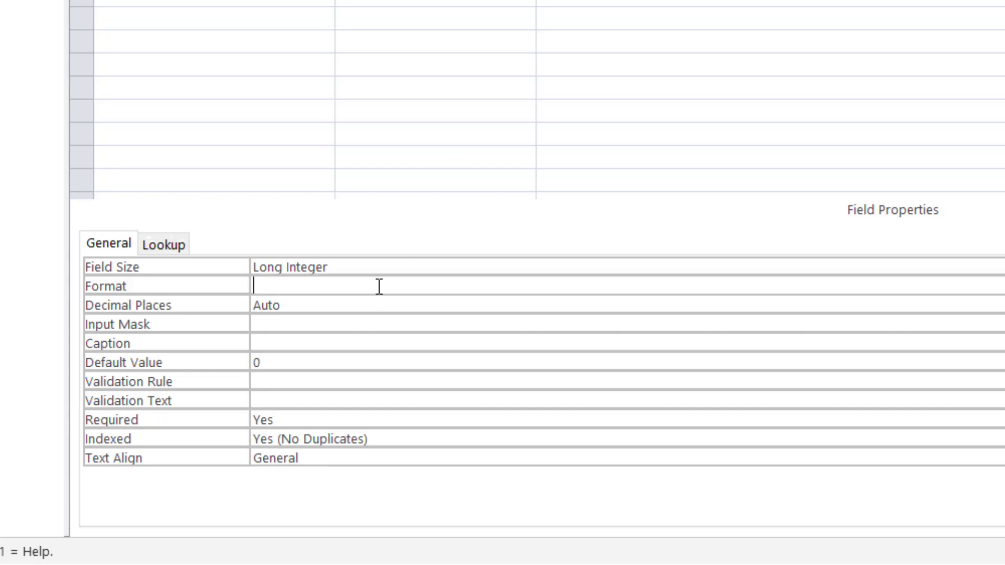
click(373, 307)
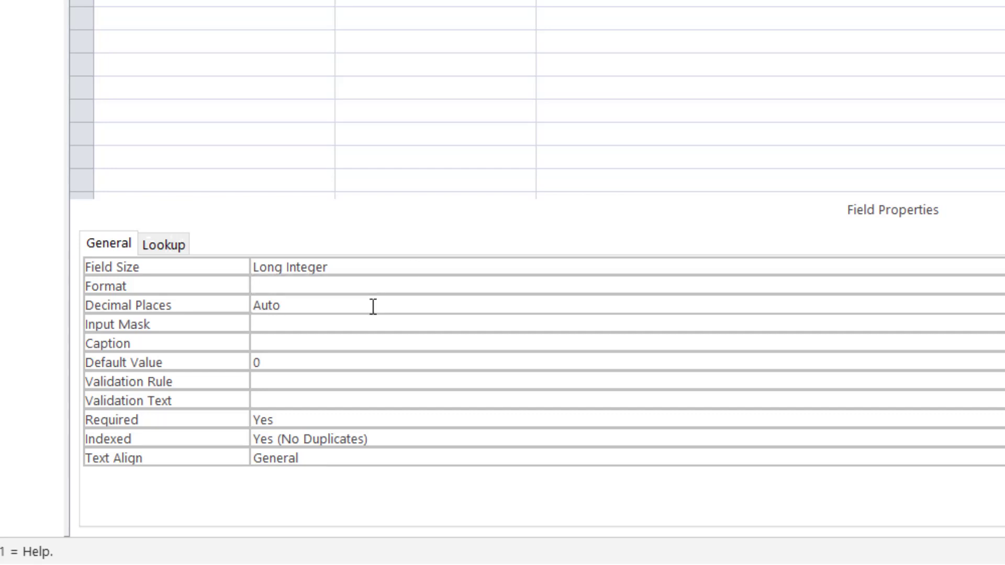
click(363, 324)
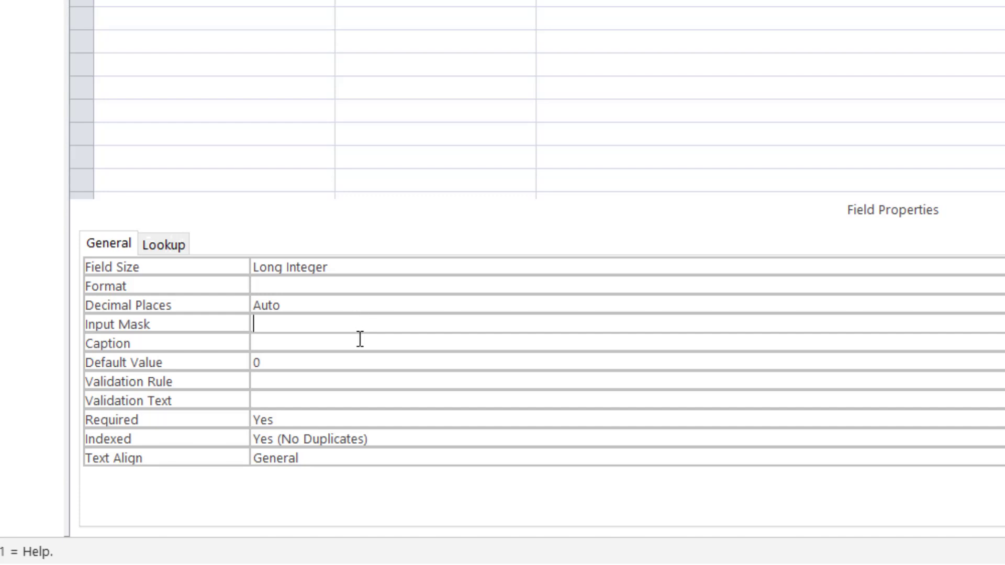
click(360, 343)
click(344, 362)
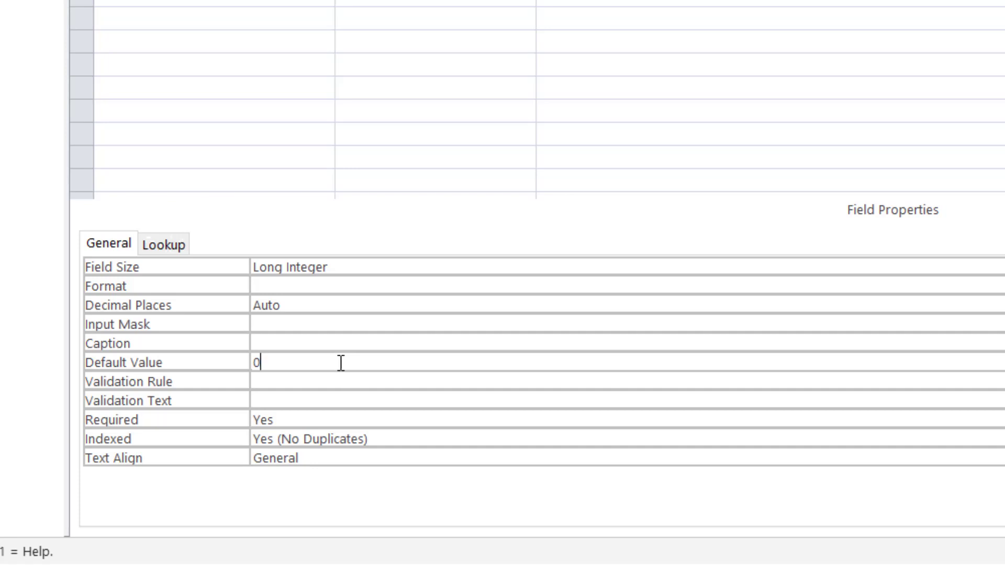
click(337, 420)
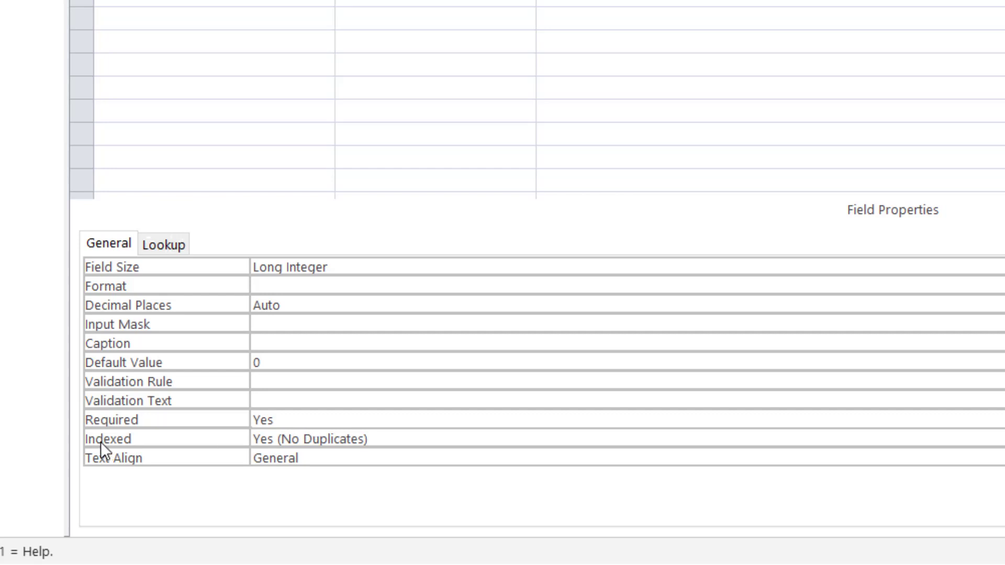
Try to set the Indexed property of Student_rollNo to No, and dismiss the message.
click(349, 443)
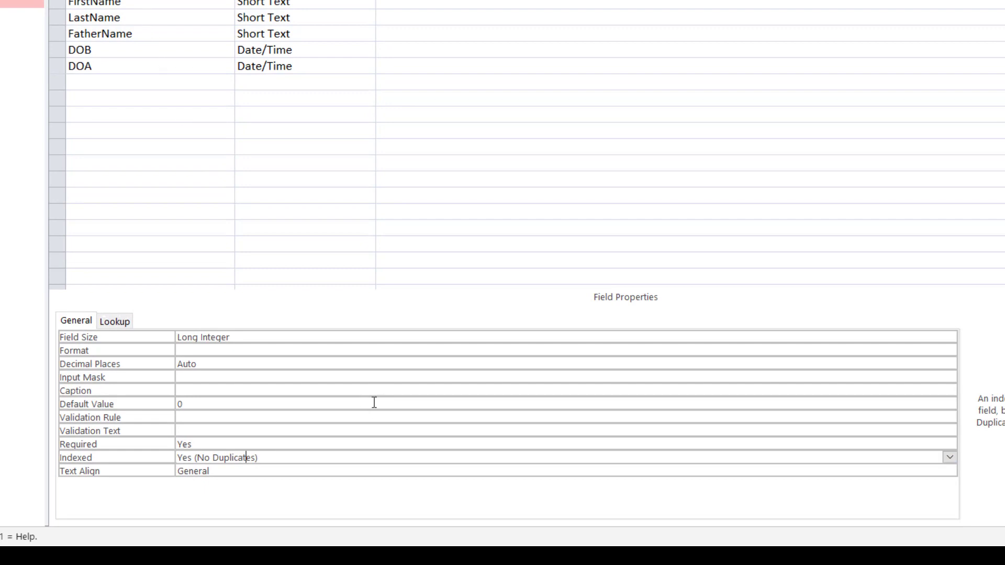
click(949, 458)
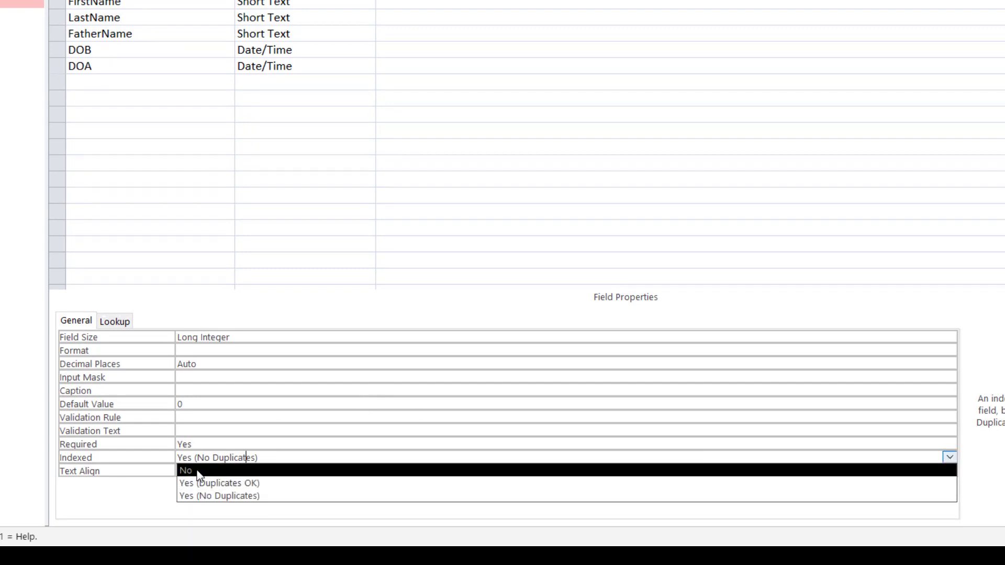
click(262, 474)
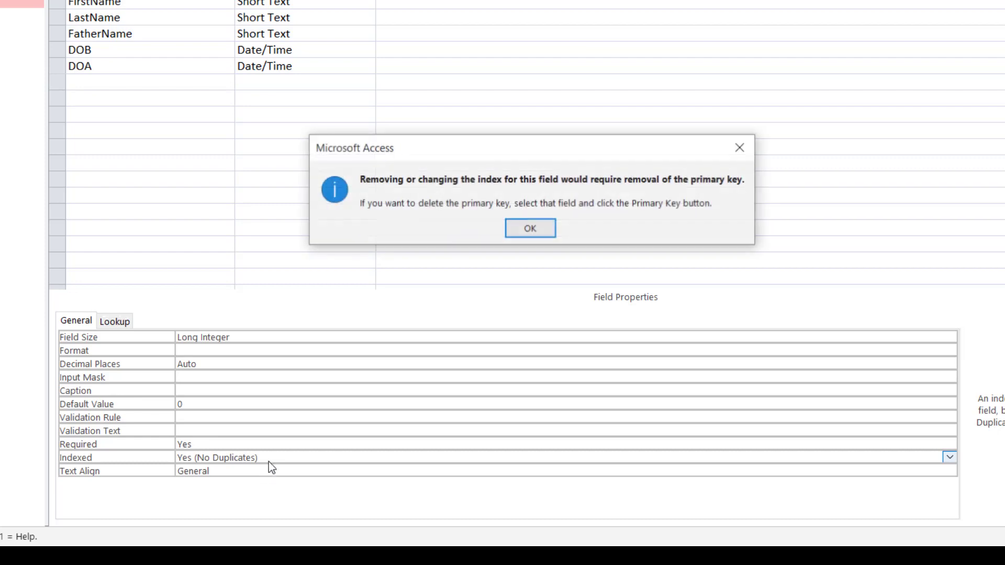
drag(558, 141, 415, 149)
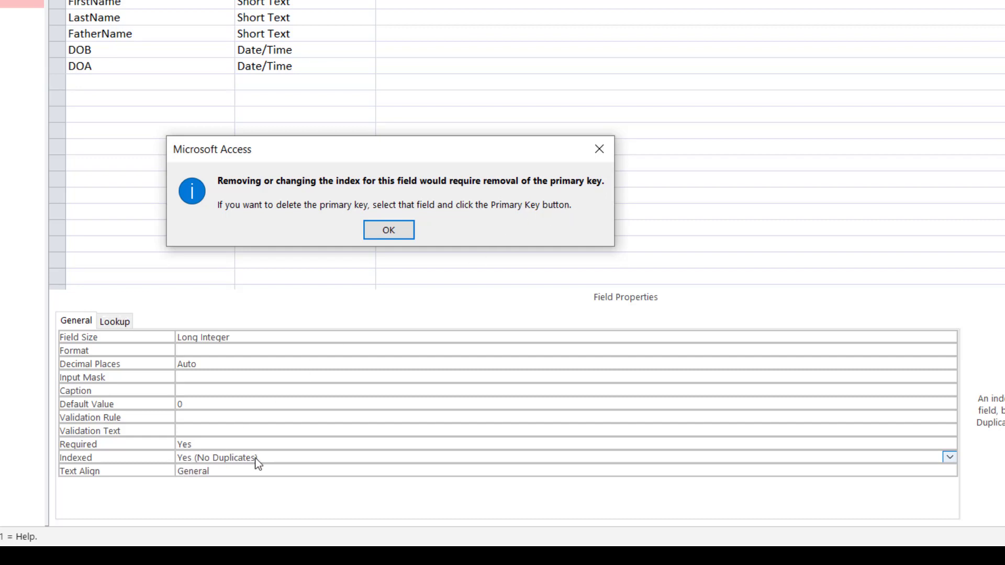
click(403, 229)
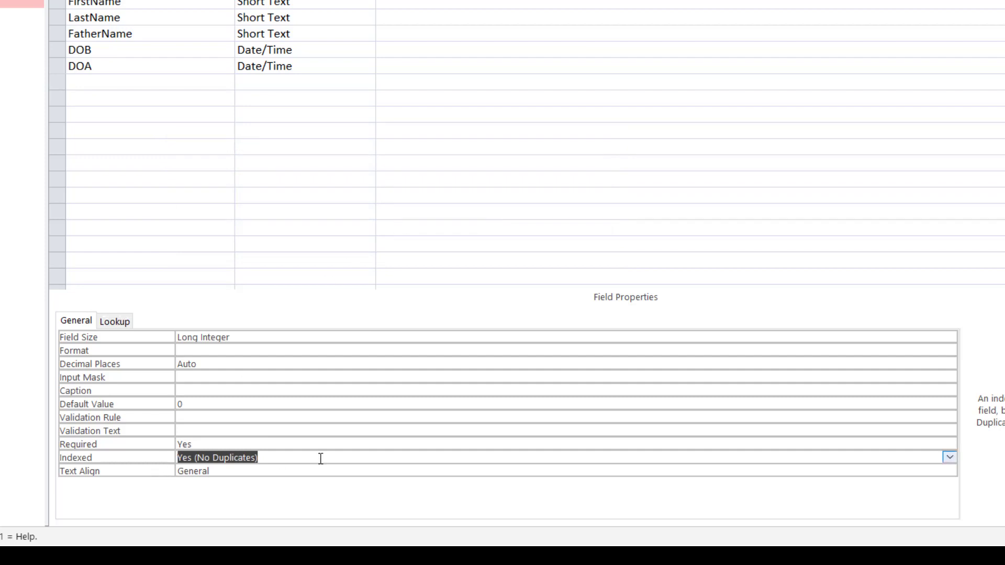
Try to set the Indexed property of Student_rollNo to Yes (Duplicates OK), and close the message.
click(948, 457)
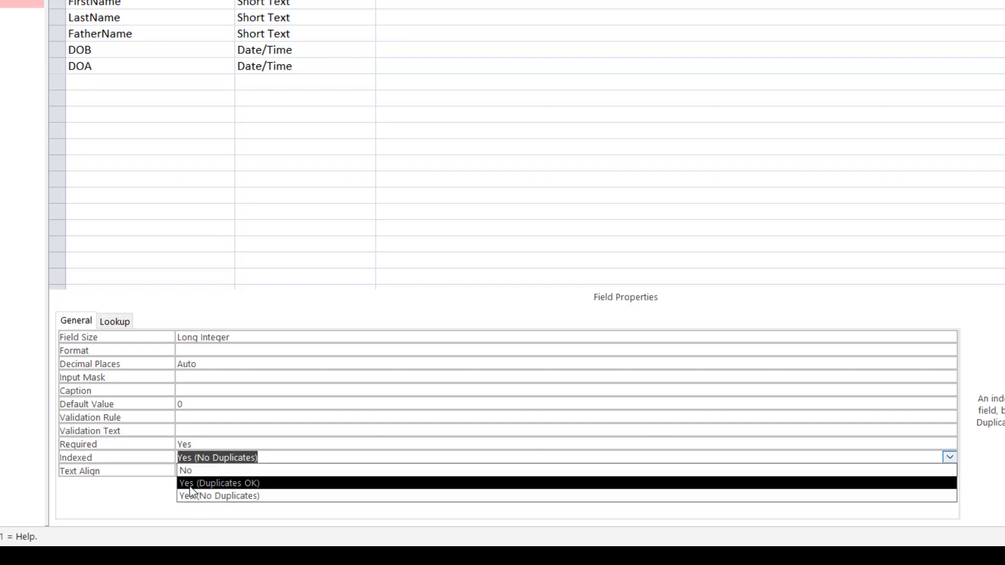
click(244, 484)
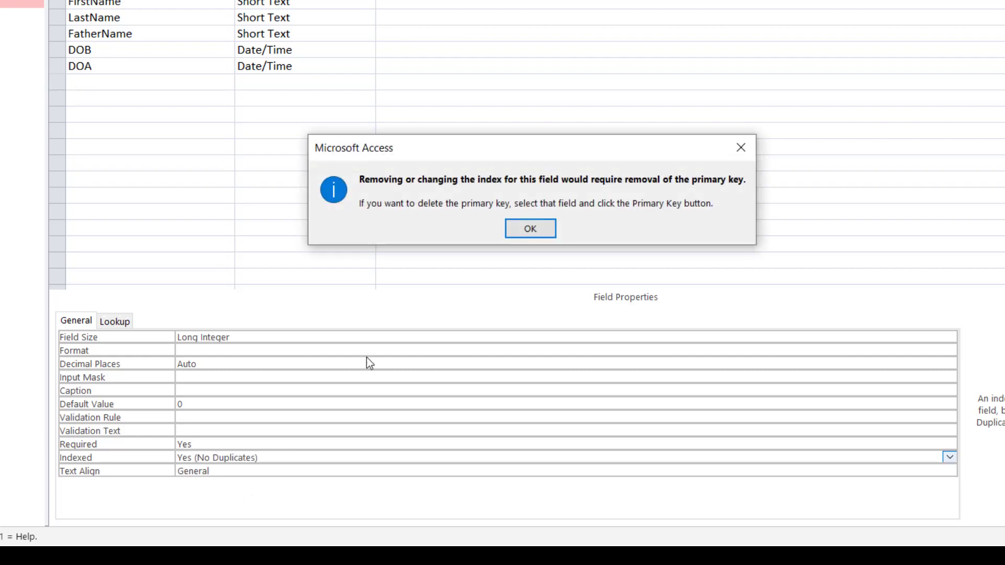
drag(512, 148, 428, 146)
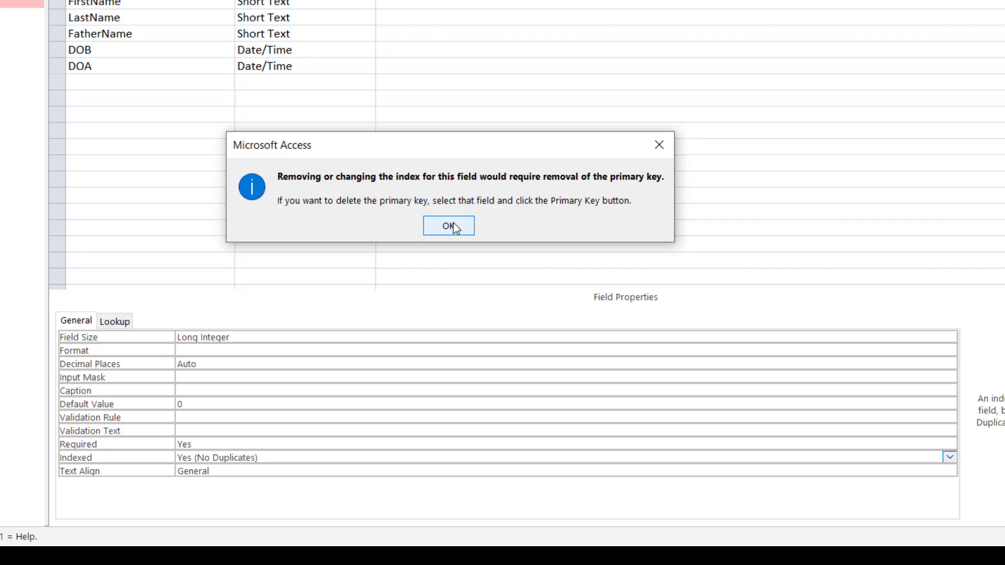
click(660, 145)
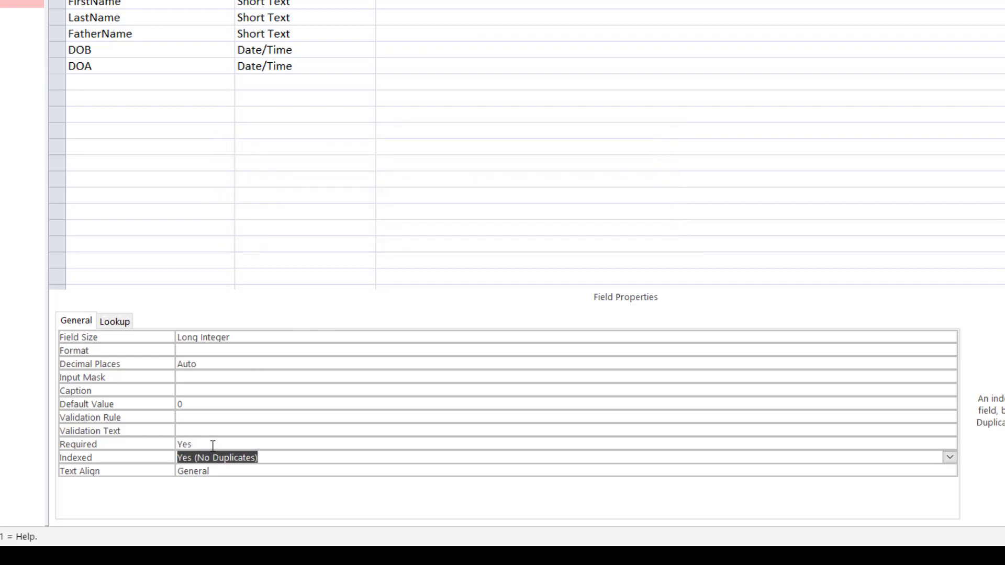
Select the Class field to examine its field properties.
click(241, 60)
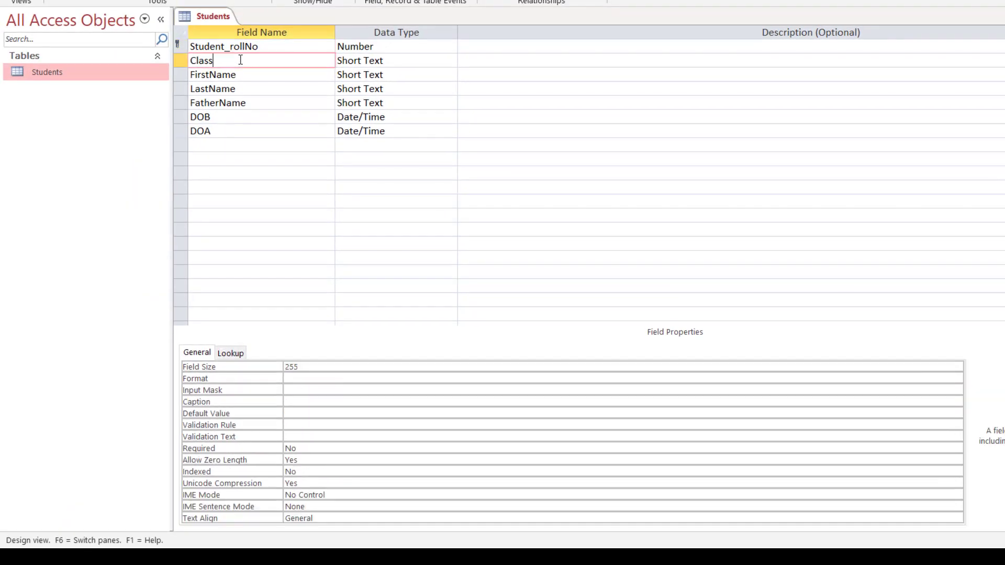
click(217, 60)
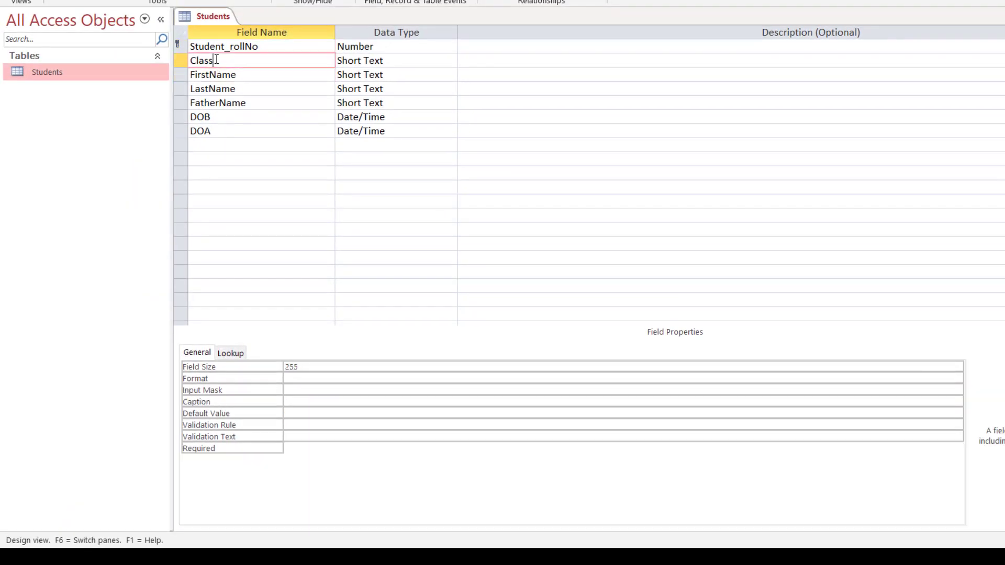